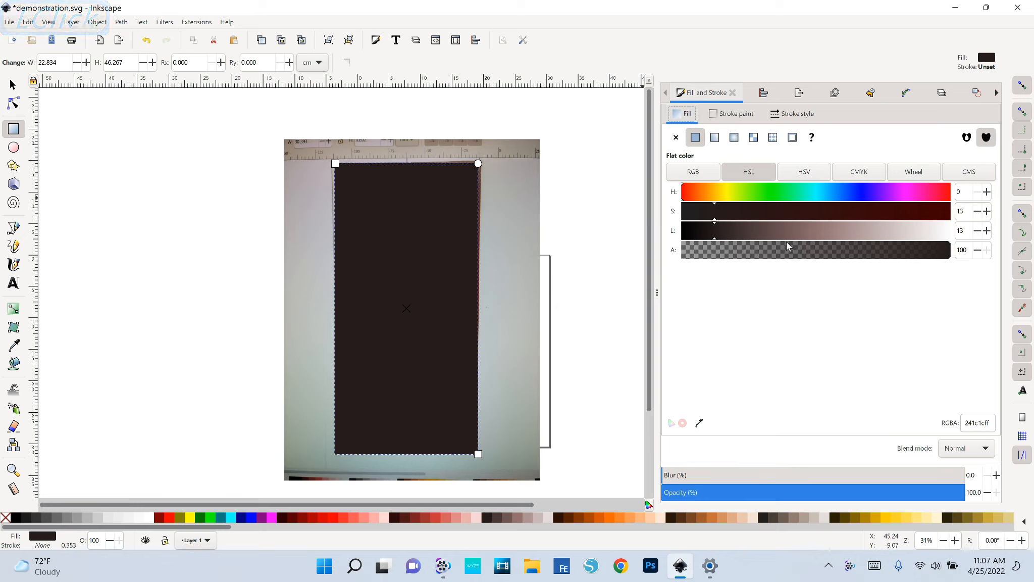
Lower the dark rectangle's opacity to about 52% so the reference photo shows through
key("ctrl+shift+f")
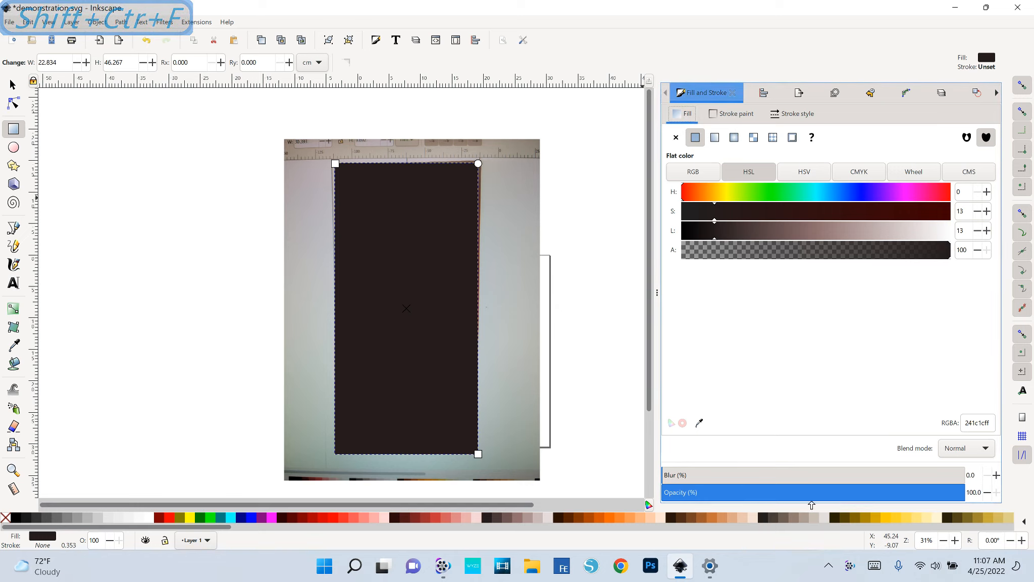
left_click(871, 492)
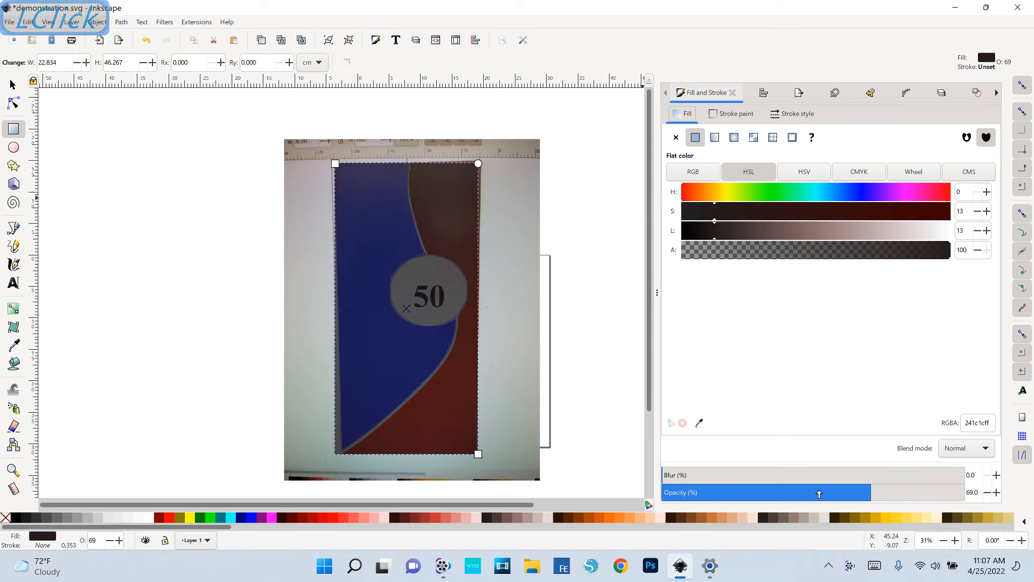
left_click(819, 493)
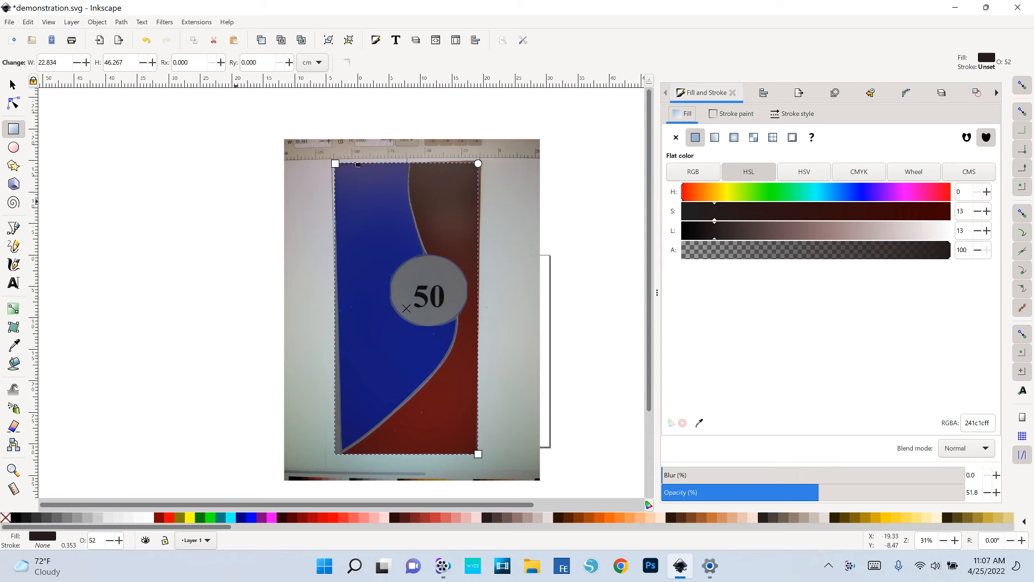
Turn off snapping and draw an open five-node path along the blue-red boundary, extending beyond the rectangle's upper and lower edges
left_click(13, 227)
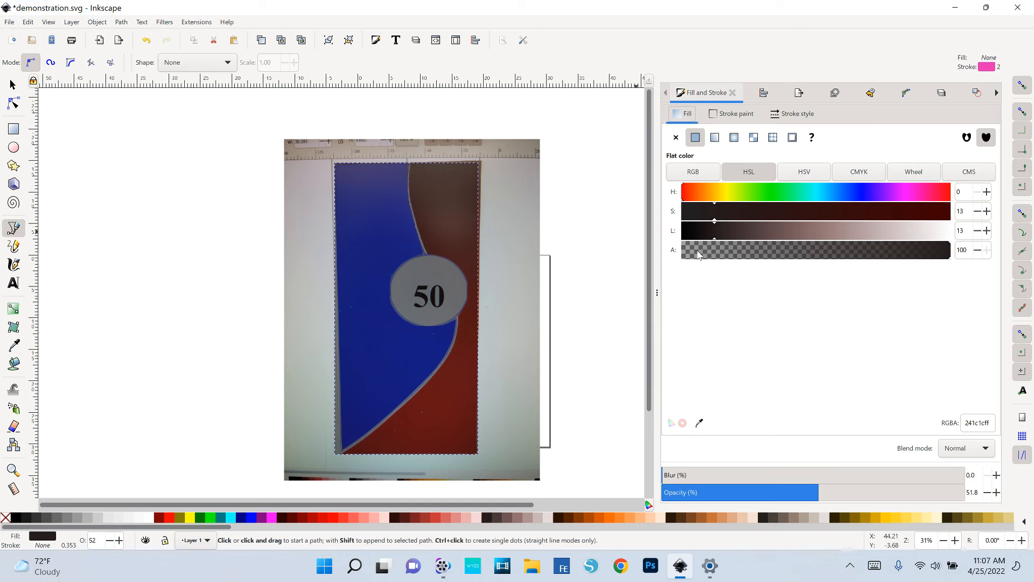
left_click(1022, 85)
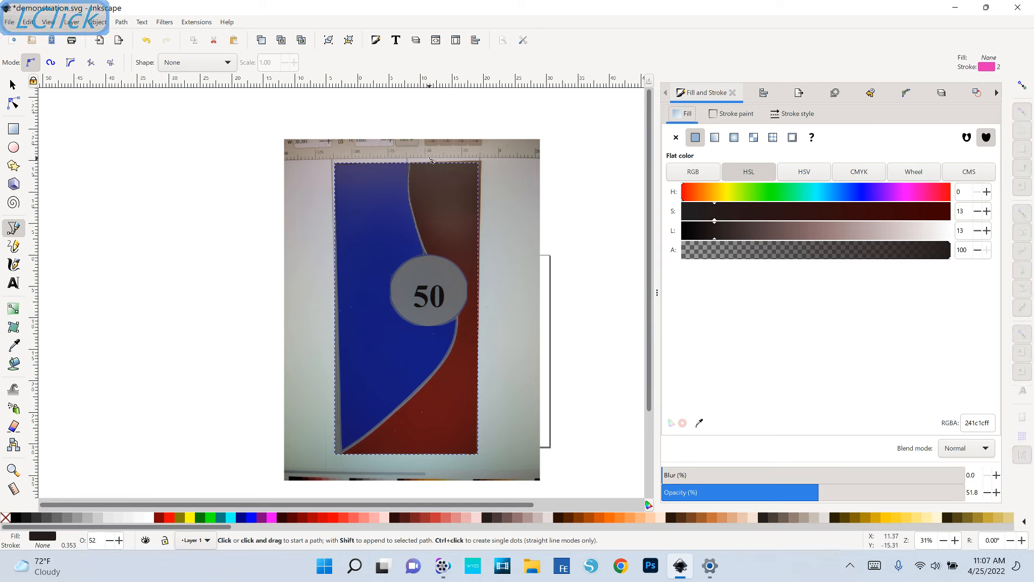
left_click(413, 138)
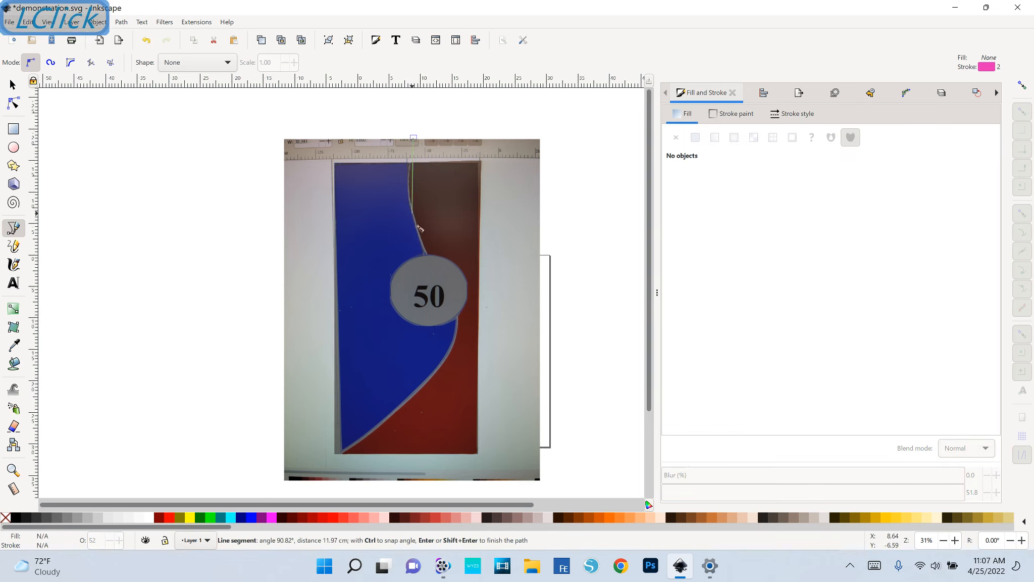
left_click(455, 324)
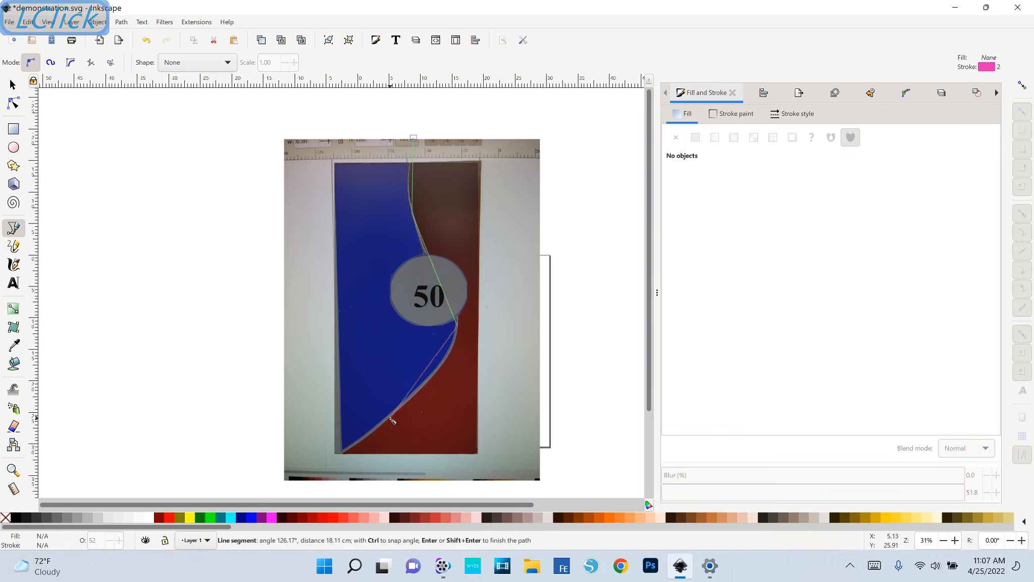
left_click(384, 420)
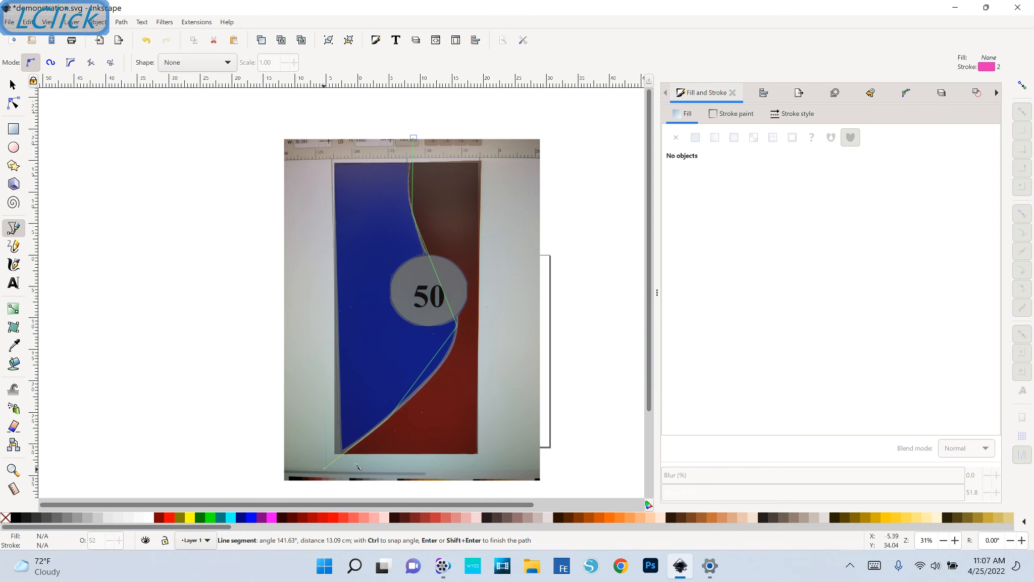
key("Return")
Bend the path's straight segments with the Node tool so they follow the curved blue-red boundary in the photo
scroll(418, 327, "up", 2)
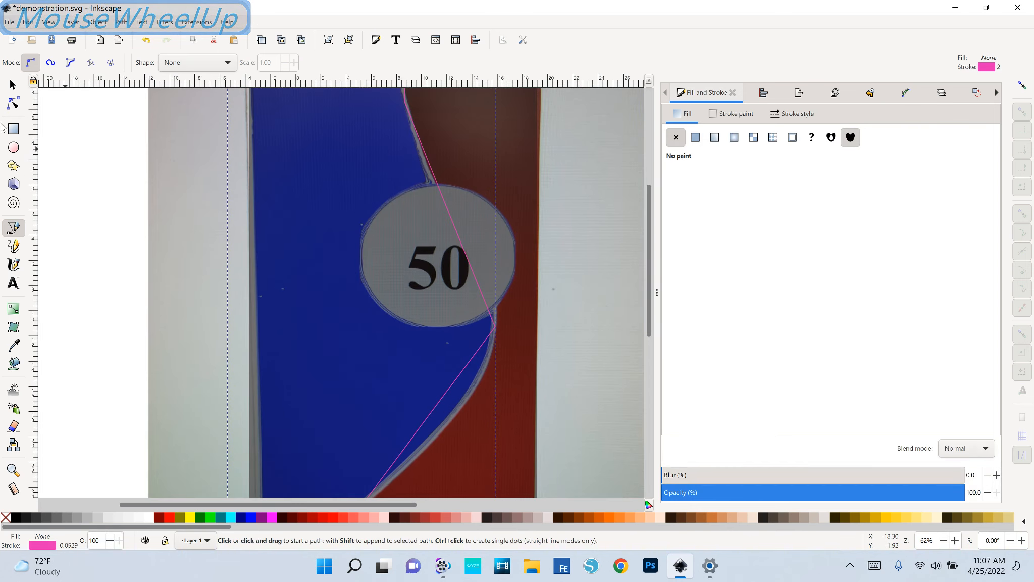
left_click(13, 103)
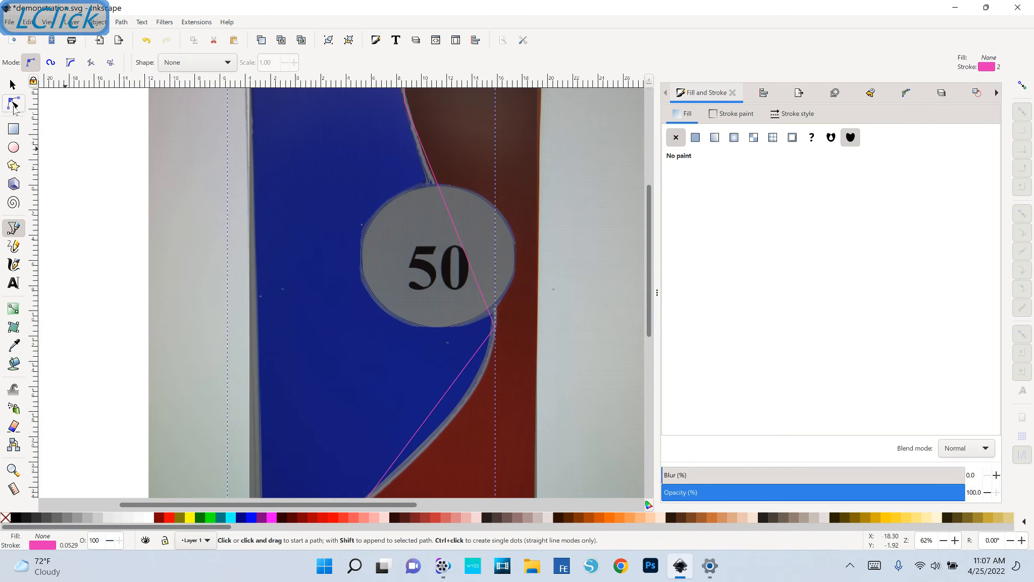
middle_click(420, 198)
scroll(407, 158, "down", 1)
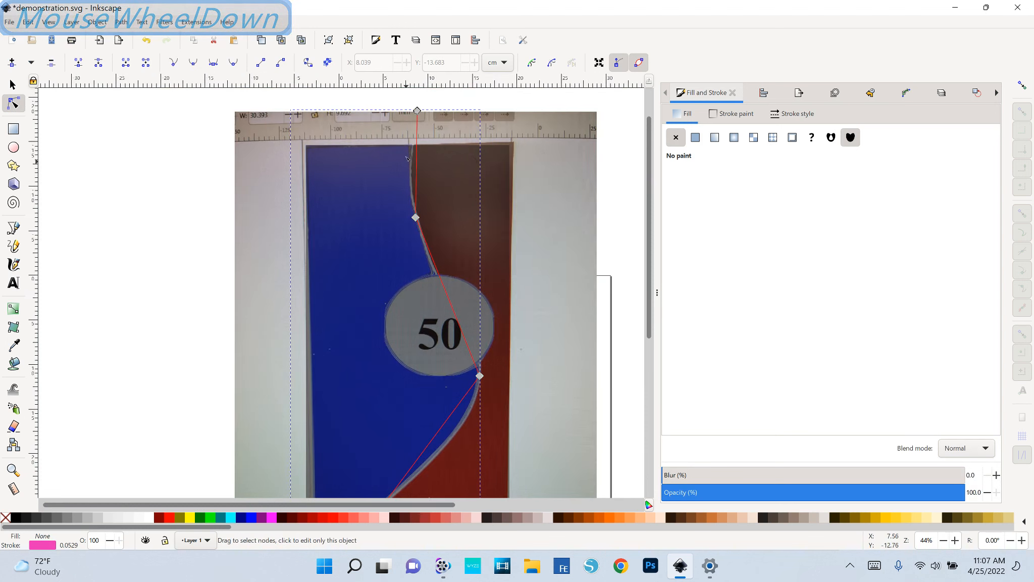
left_click_drag(415, 159, 410, 162)
mouse_move(456, 312)
left_mouse_down()
mouse_move(465, 310)
mouse_move(443, 304)
left_mouse_up()
left_click(445, 269)
left_click_drag(511, 429, 507, 291)
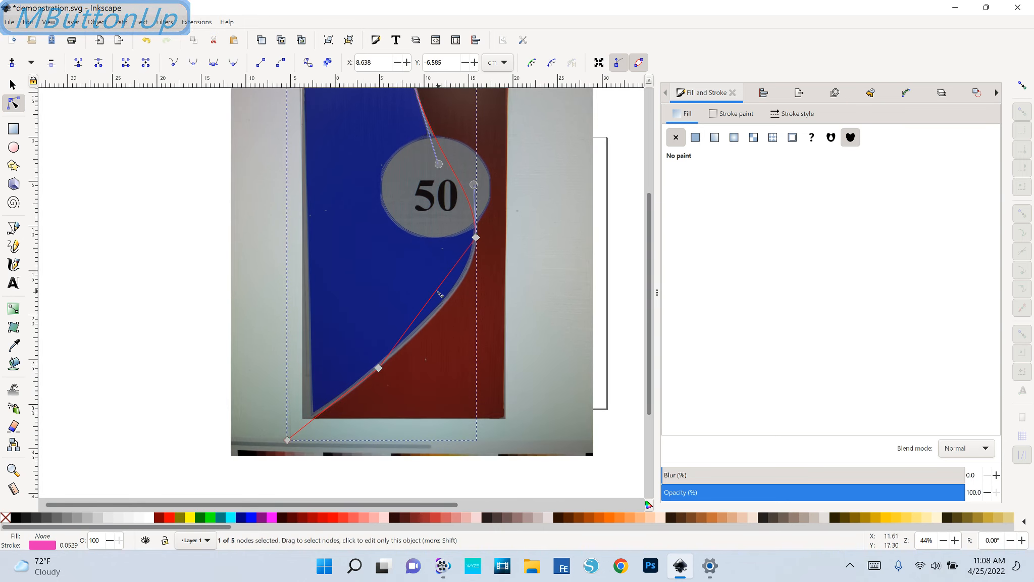
left_click_drag(437, 291, 470, 290)
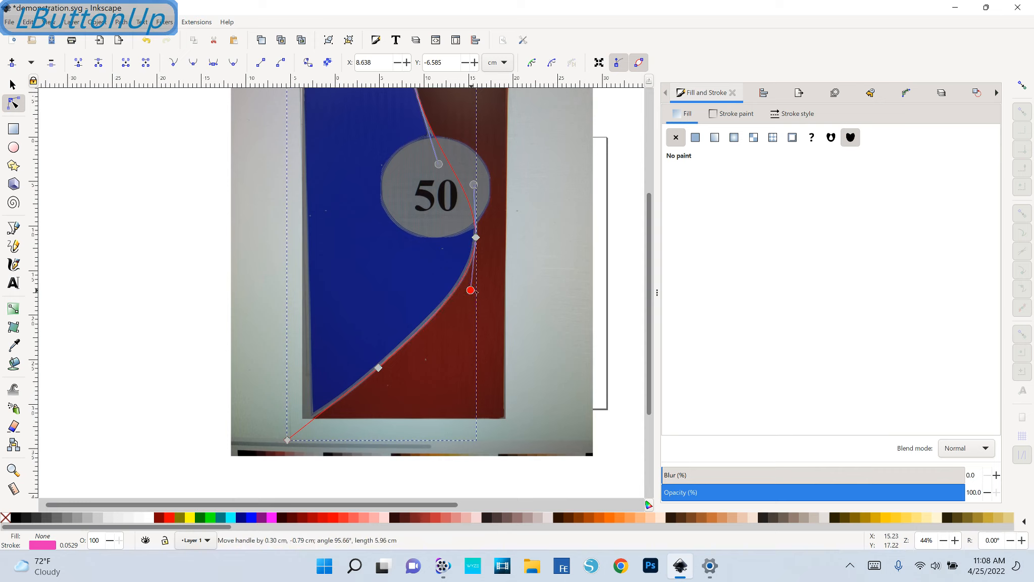
Convert the path's cusp nodes below the circle and on the lower curve to smooth nodes
left_click(620, 63)
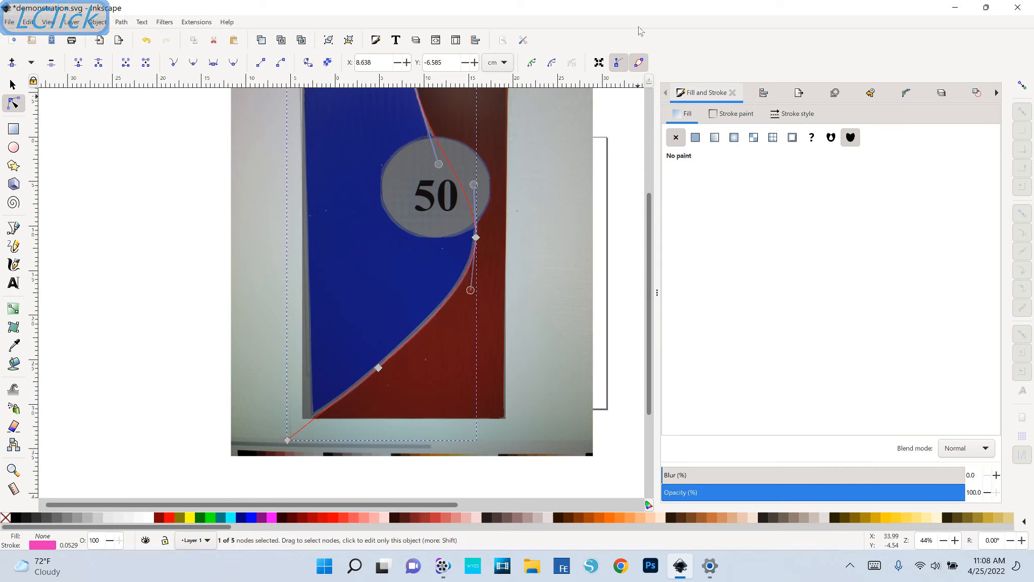
left_click(381, 370)
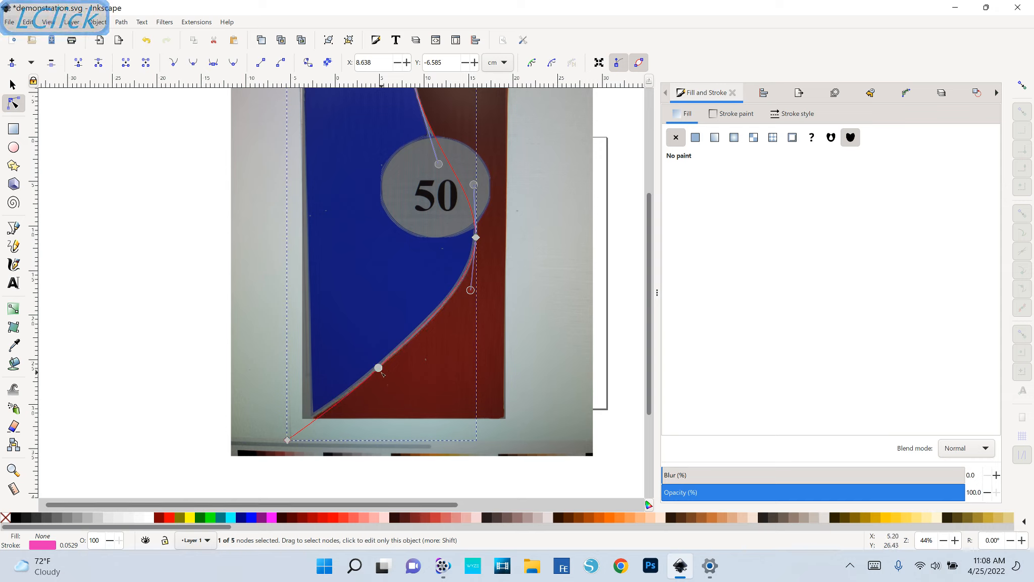
key("ctrl+z")
left_click(475, 238, "ctrl")
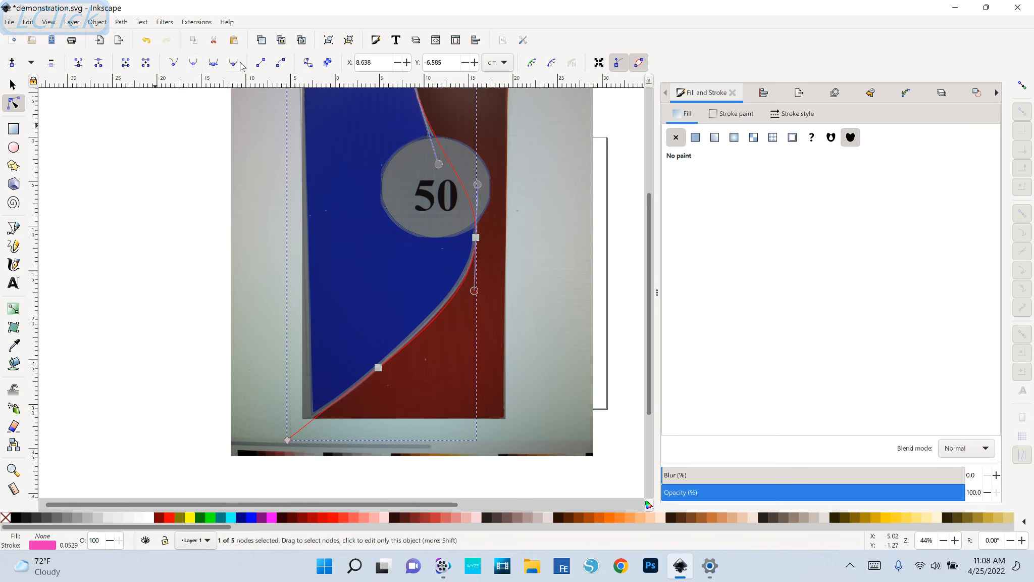
key("space")
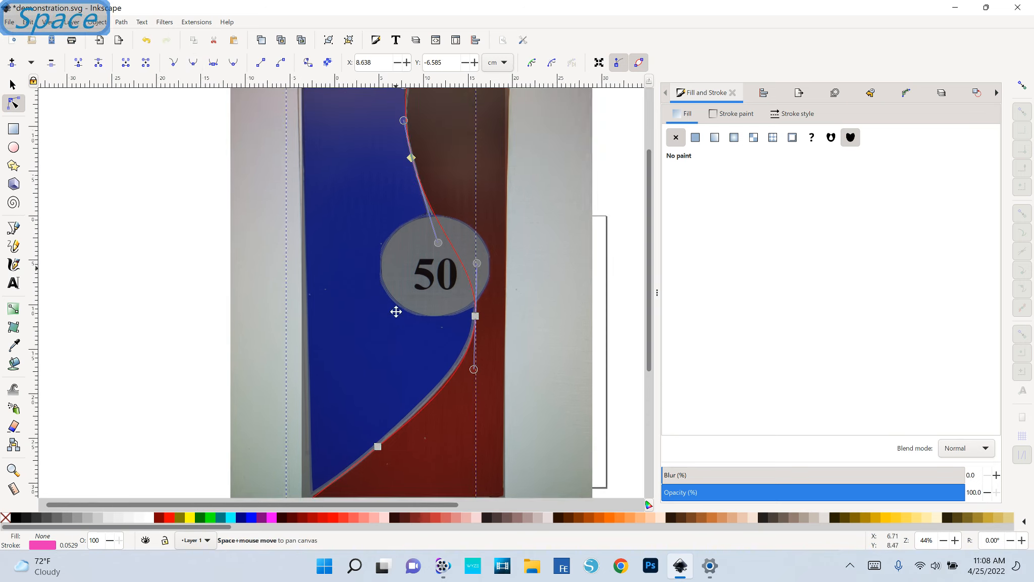
left_click_drag(387, 333, 368, 409)
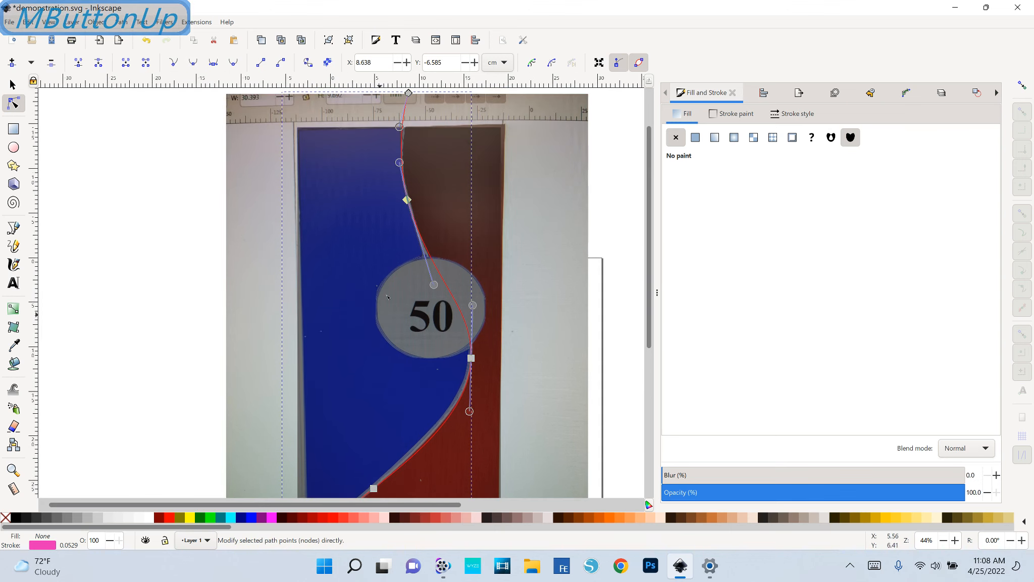
Select the curved path together with the rectangle and split the rectangle using the Division path operation
left_click(490, 276)
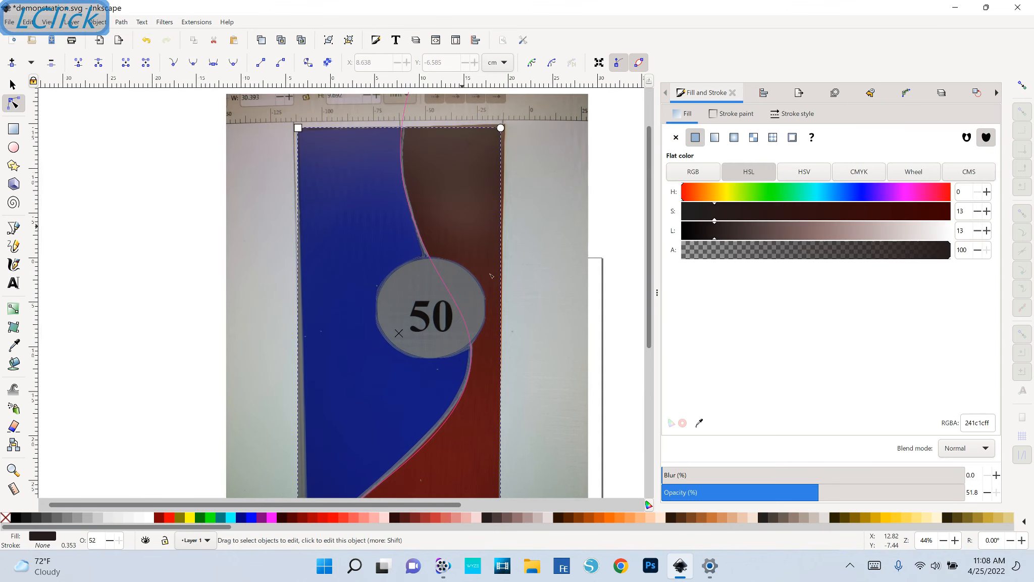
scroll(494, 286, "down", 1)
key("space")
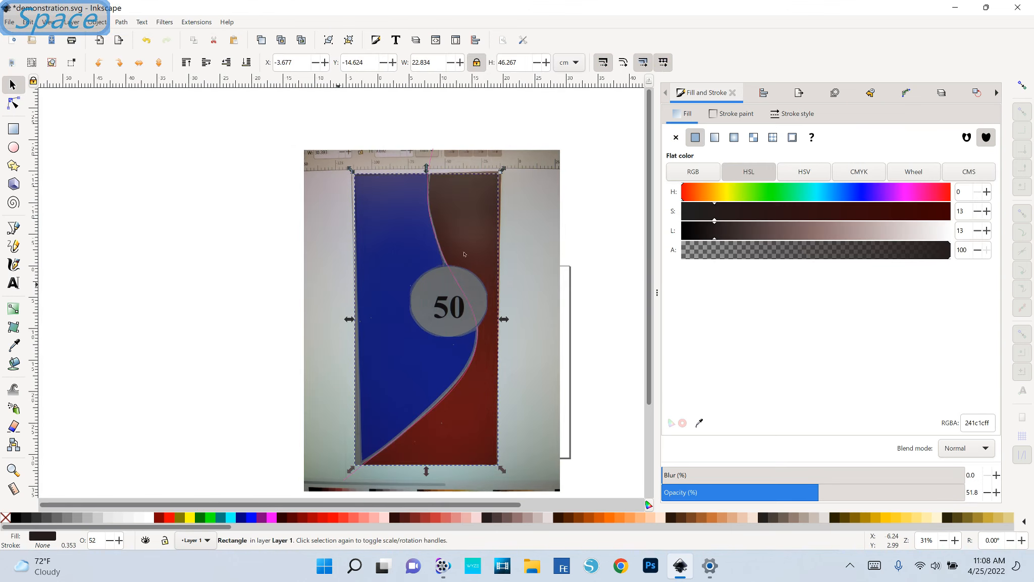
left_click(432, 158)
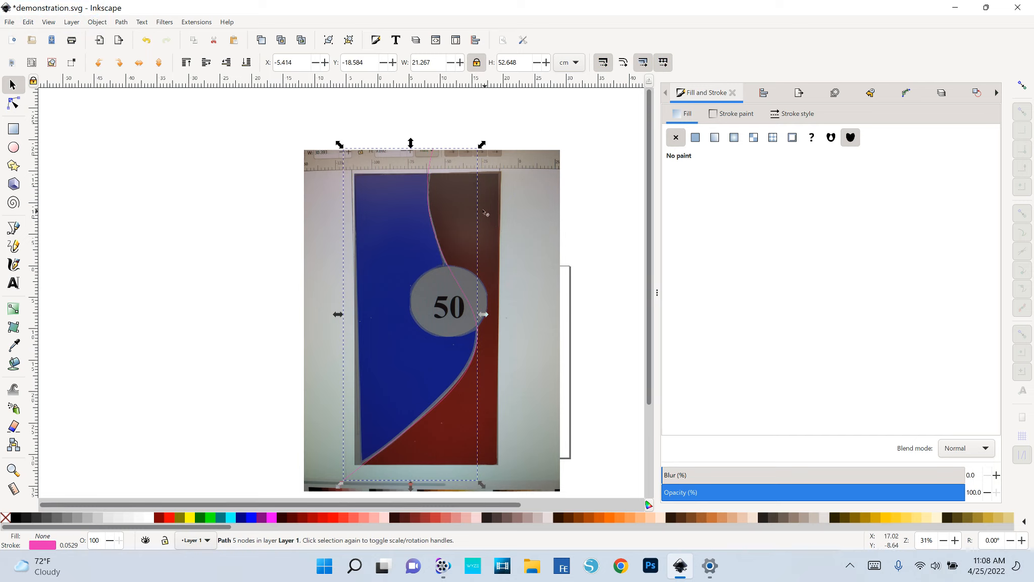
left_click(460, 209, "shift")
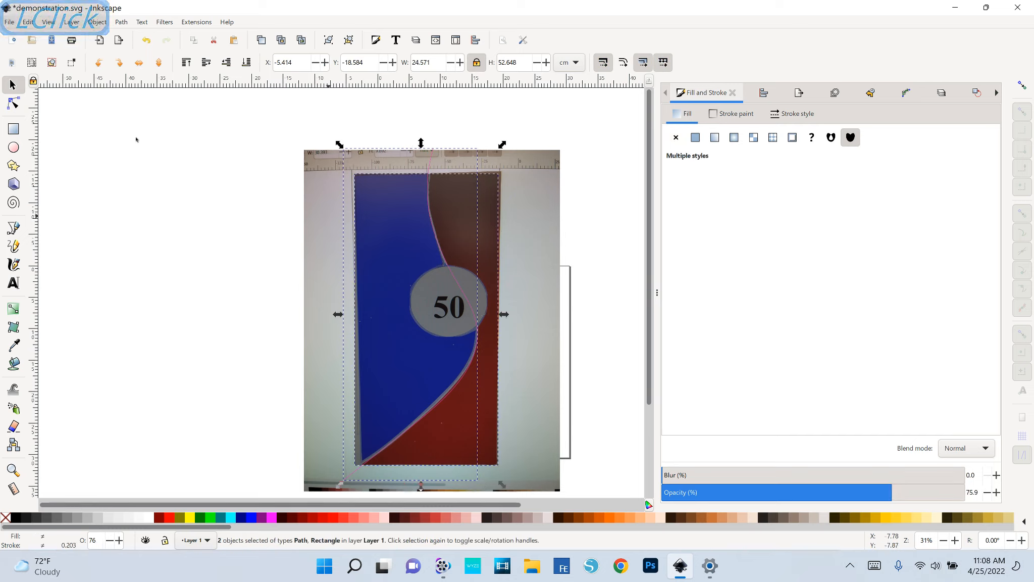
left_click(124, 23)
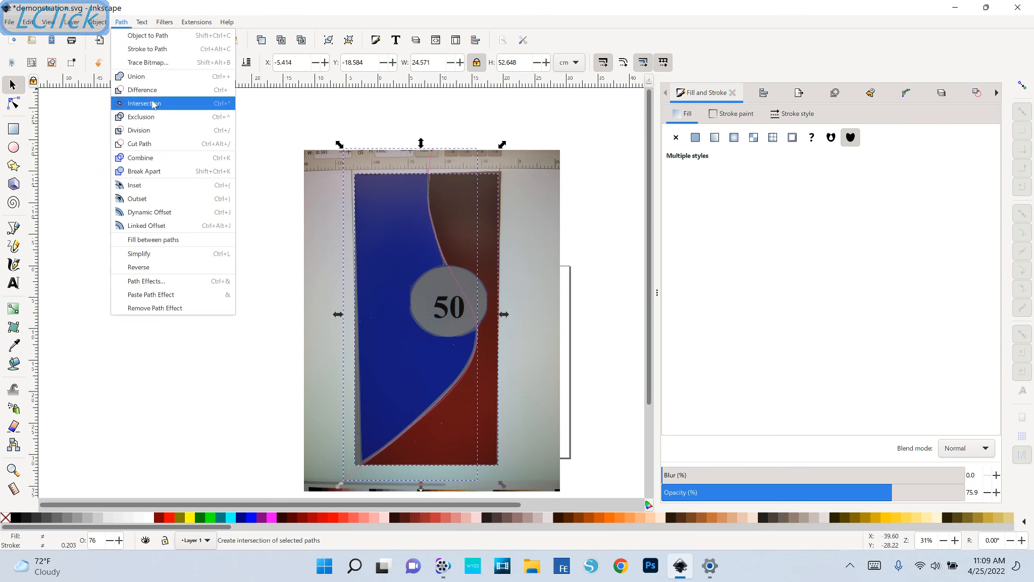
left_click(149, 128)
left_click(249, 237)
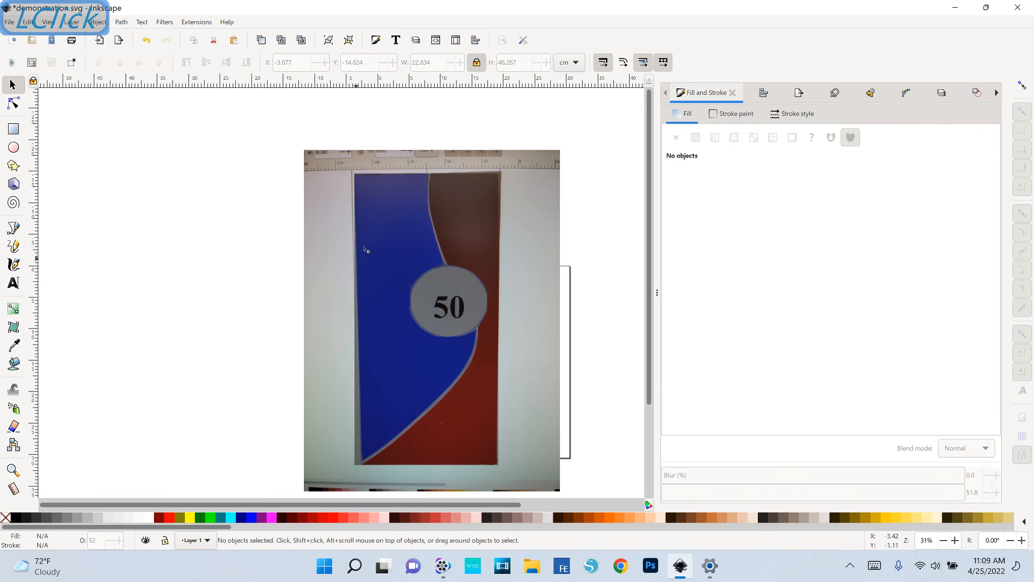
Move the two divided pieces apart to check the split, and undo both moves
left_click_drag(367, 232, 201, 235)
left_click_drag(453, 240, 531, 238)
key("ctrl+z")
key("ctrl+z")
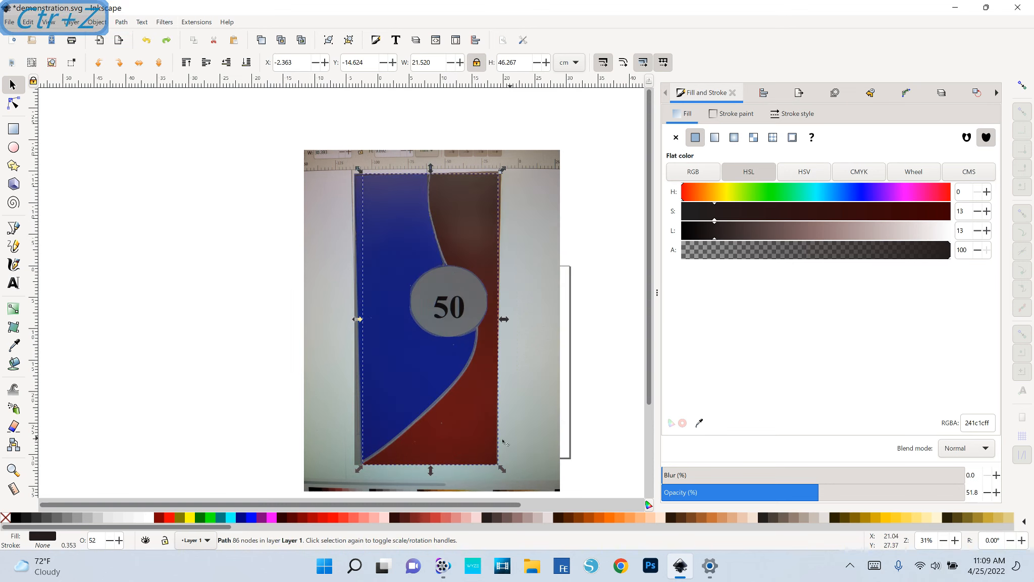
Fill the left piece with blue (#0000FF) and the right piece with dark red (#AA0000)
left_click(205, 282)
left_click(390, 228)
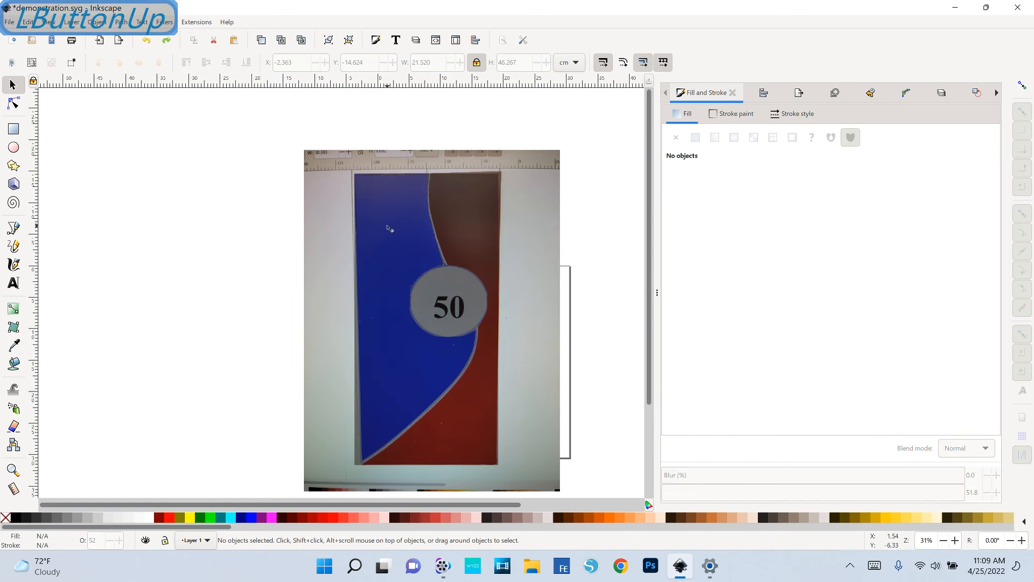
left_click(250, 518)
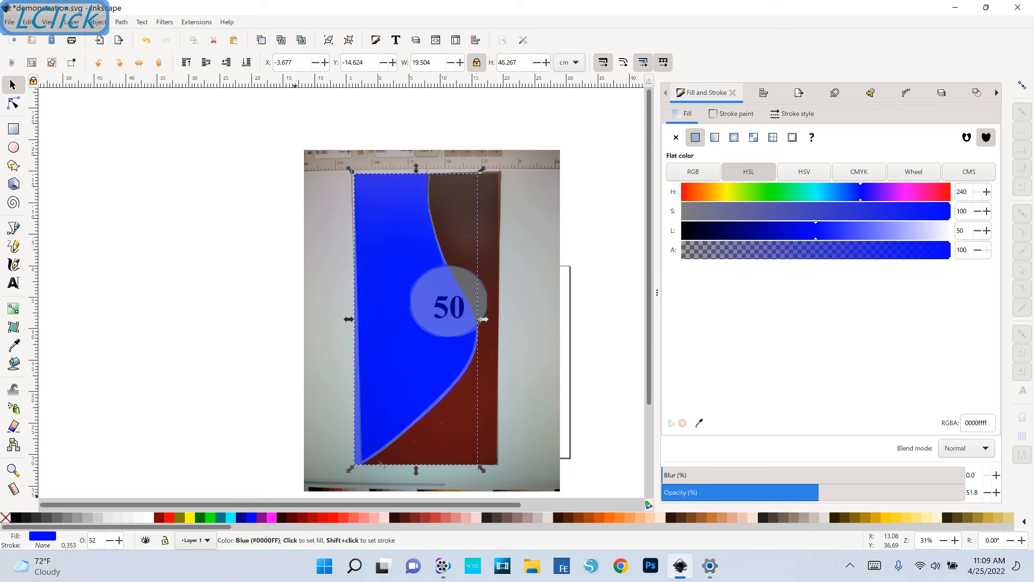
left_click(446, 232)
left_click(315, 520)
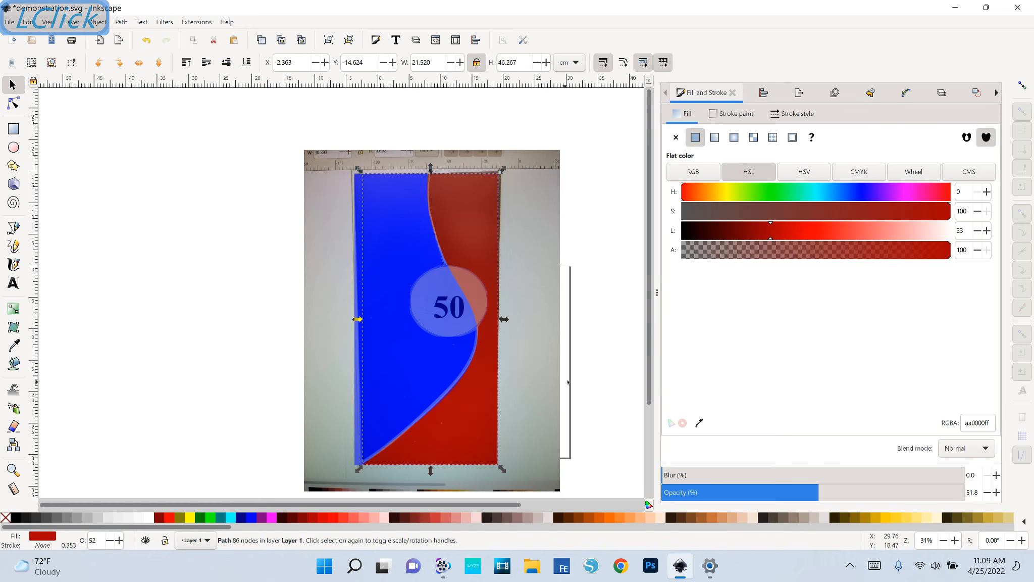
key("Escape")
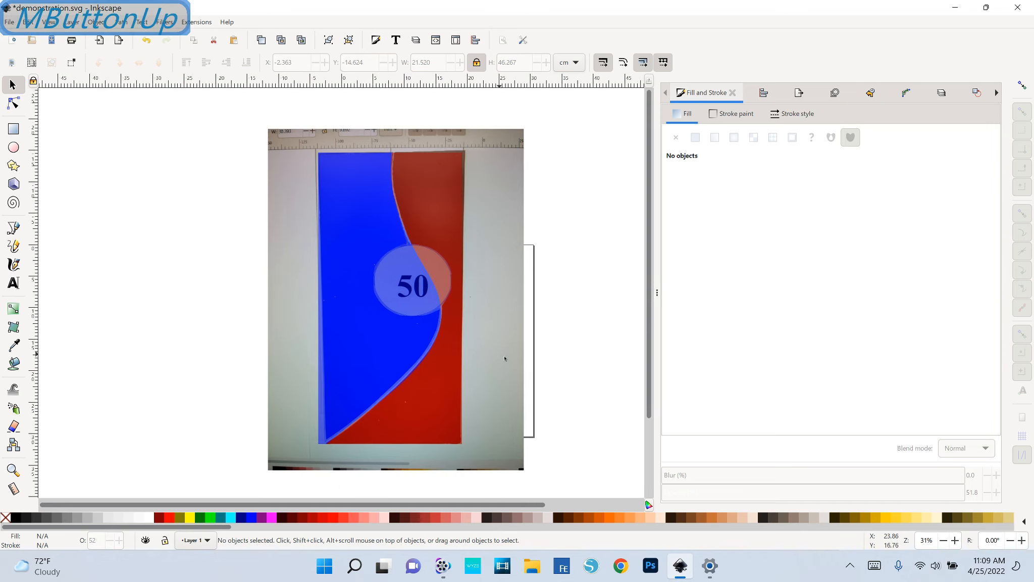
Draw a circle with a radius of about 6.2 cm over the circle around the 50 and shift it slightly to align
scroll(496, 372, "up", 1)
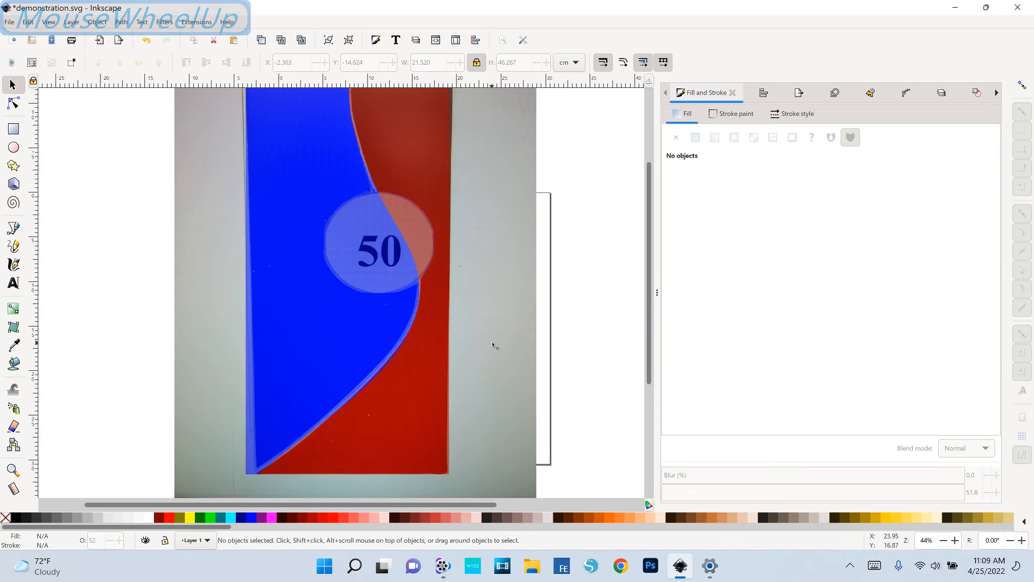
key("space")
left_click_drag(492, 341, 503, 363)
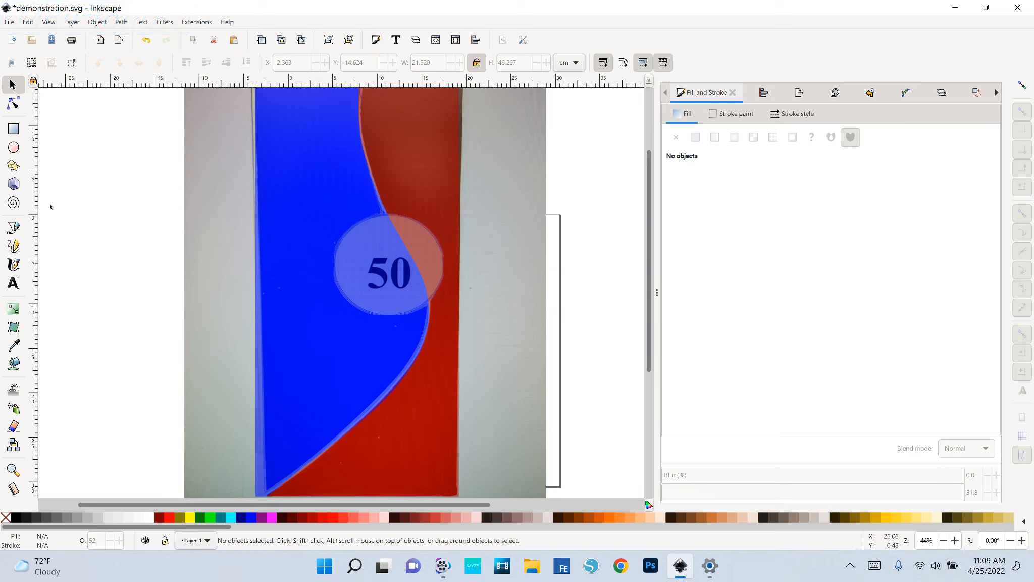
left_click(13, 148)
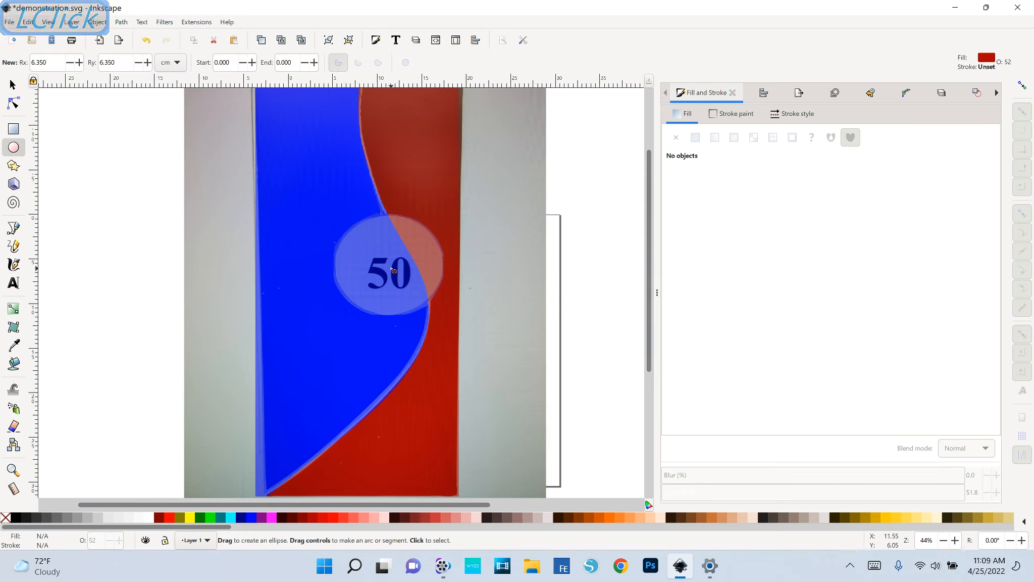
left_click_drag(393, 271, 439, 329)
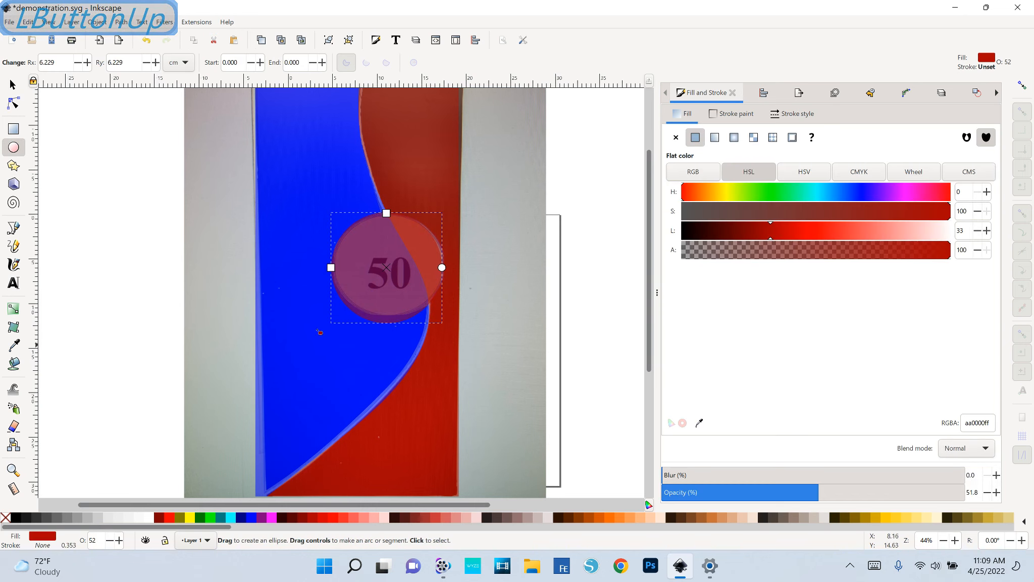
left_click(12, 84)
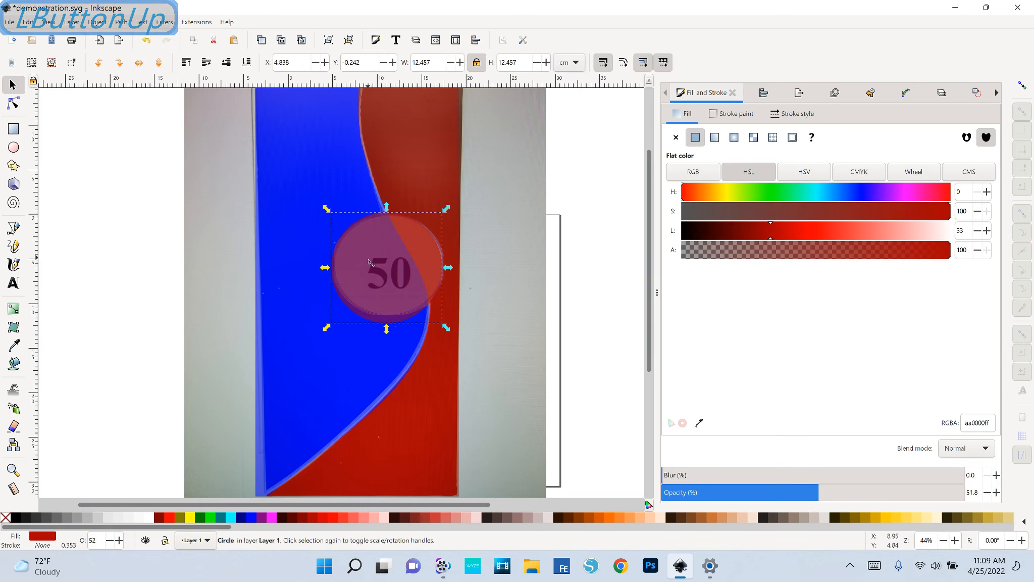
left_click_drag(369, 262, 376, 261)
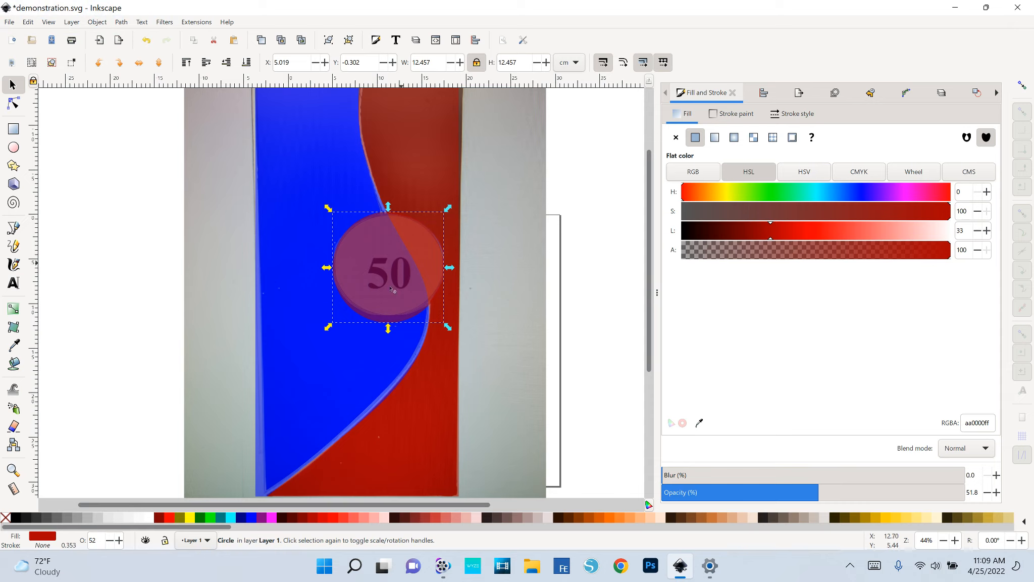
Fill the circle over the 50 with magenta (#FF00FF) and duplicate it in place
left_click(271, 517)
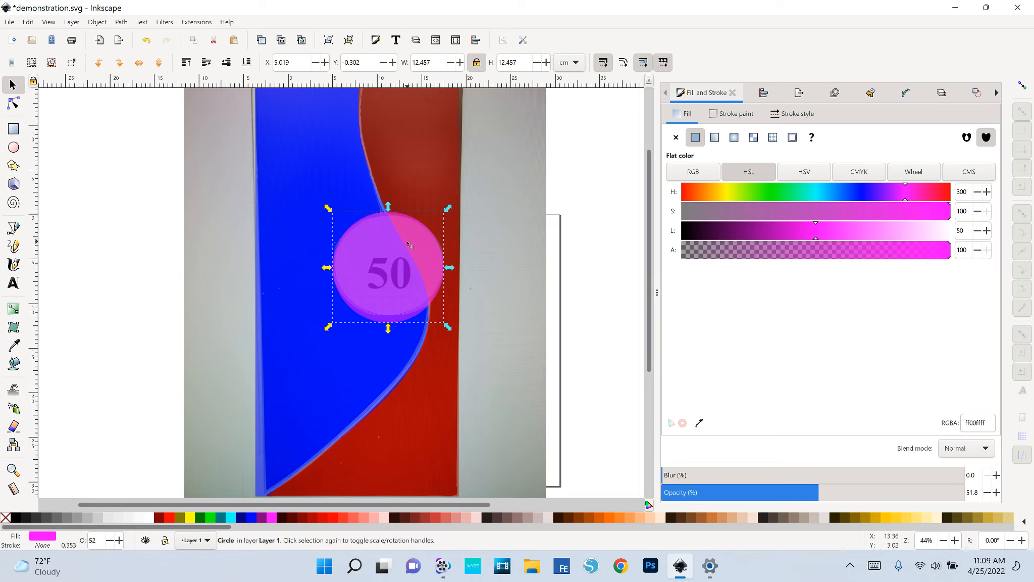
left_click(348, 272)
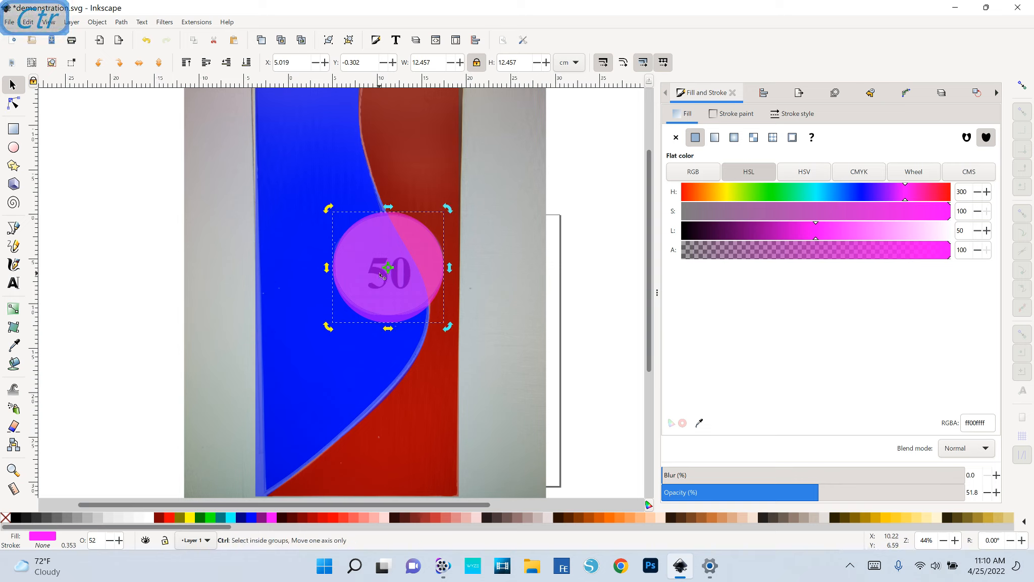
key("ctrl+d")
Move the two stacked magenta circles off the 50 to check the duplicate, and undo both moves
key("space")
left_click_drag(328, 246, 231, 253)
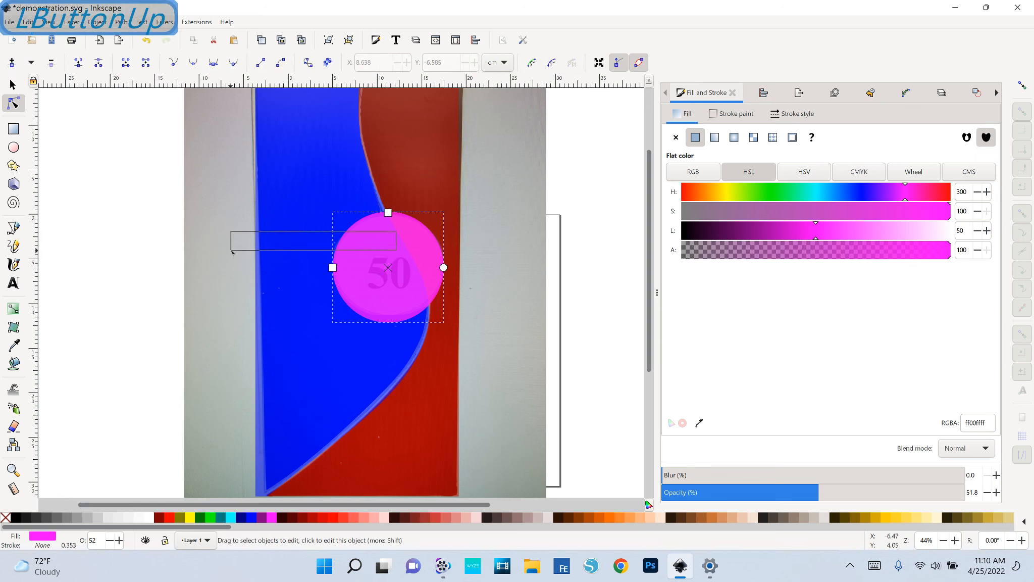
key("space")
left_click_drag(372, 234, 177, 257)
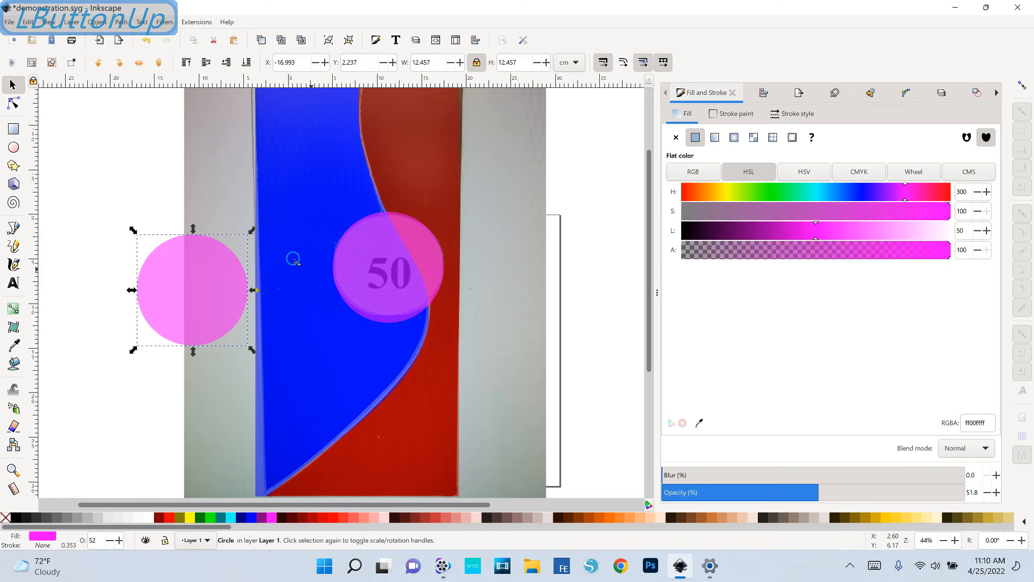
left_click_drag(338, 261, 227, 262)
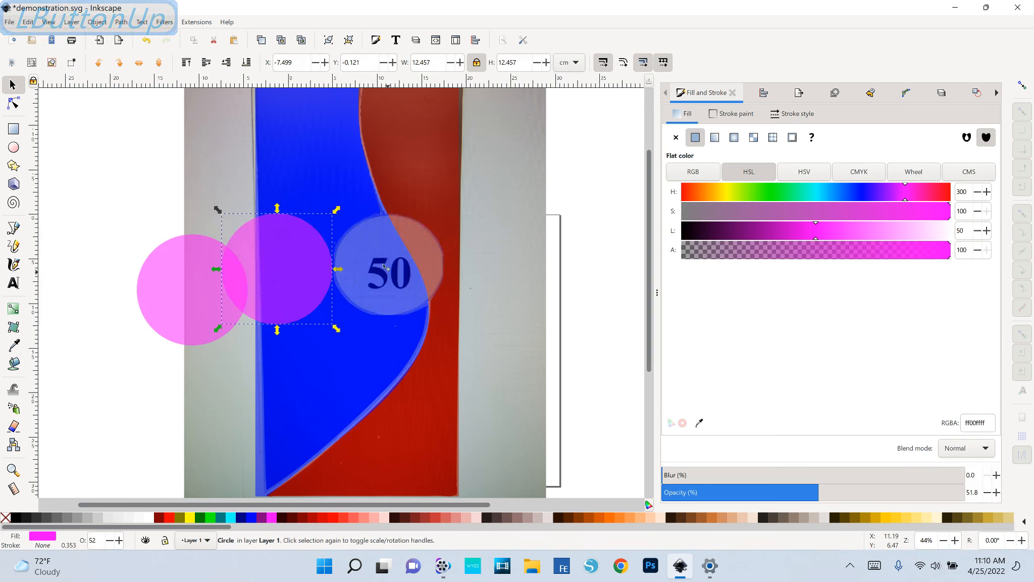
key("ctrl+z")
key("ctrl+z")
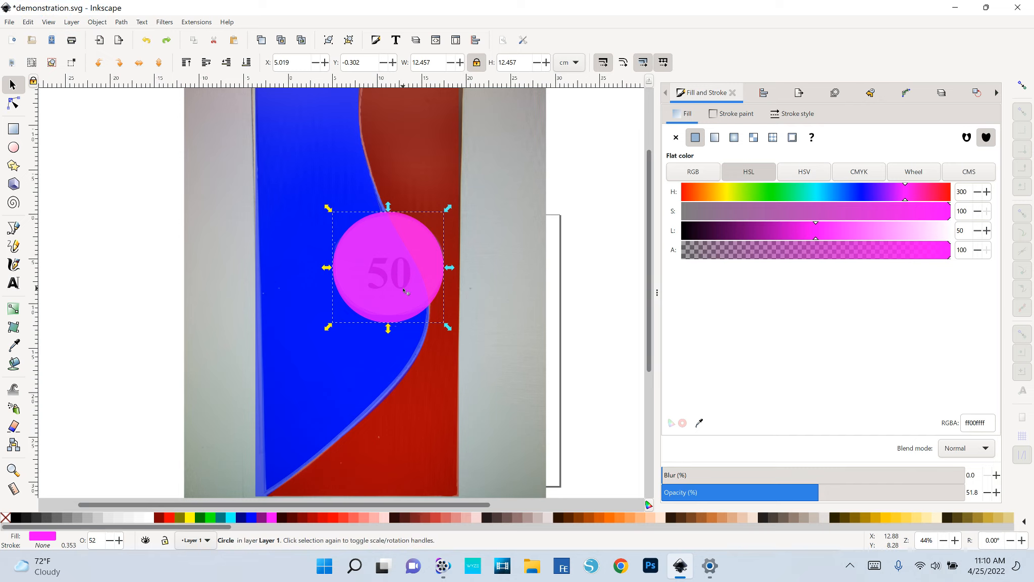
Duplicate the magenta circle once more, place this copy outside the photo on its left side, and deselect it
key("ctrl+d")
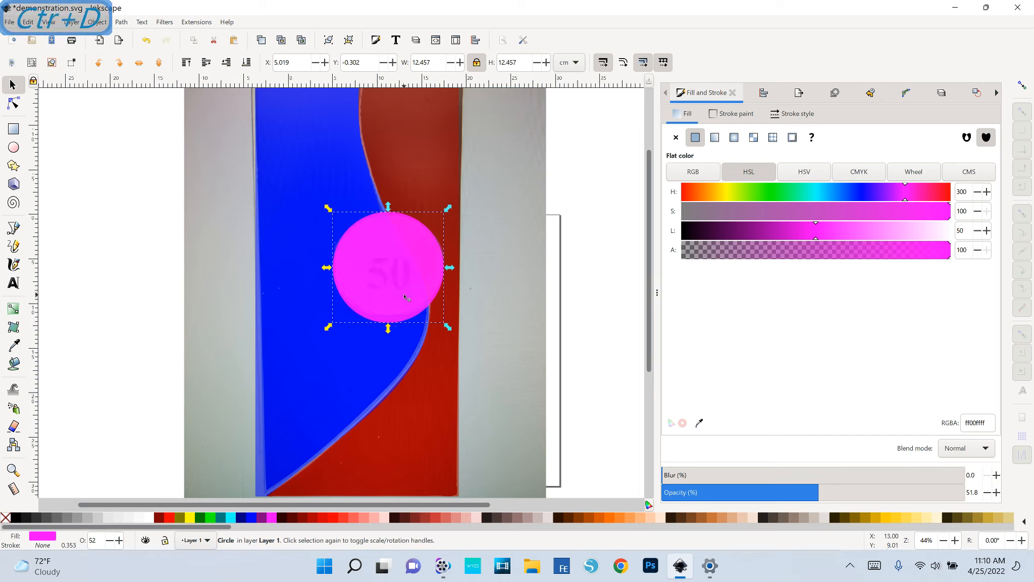
left_click_drag(401, 243, 44, 265)
left_click(502, 320)
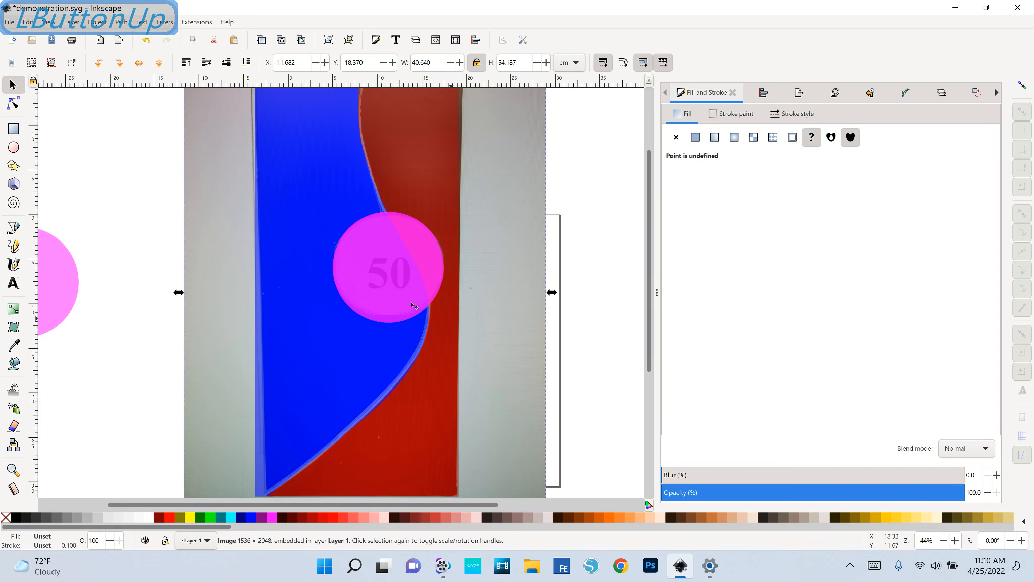
Select one circle over the 50 together with the blue piece and subtract it using the Difference path operation
left_click(389, 271)
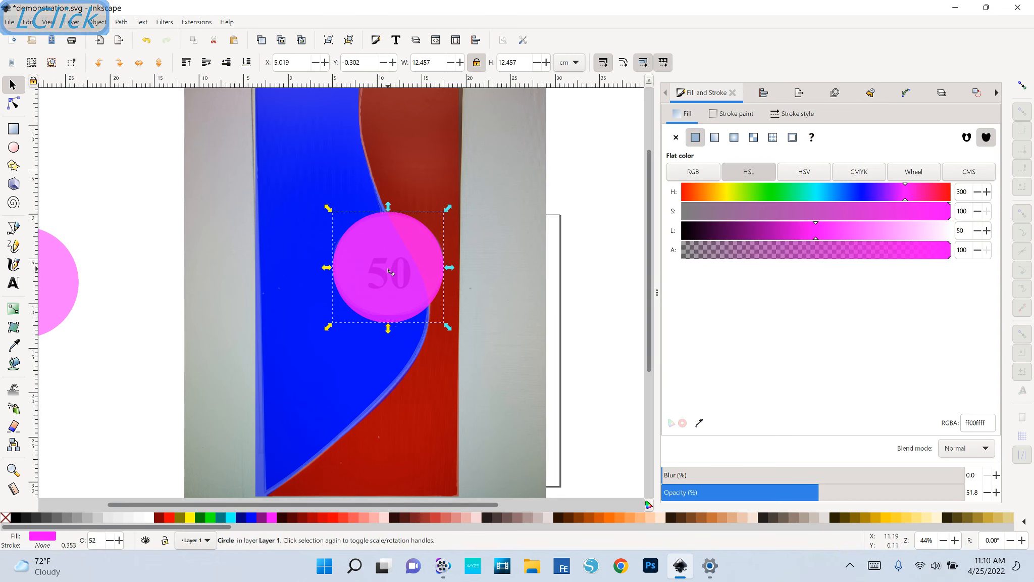
left_click(301, 197, "shift")
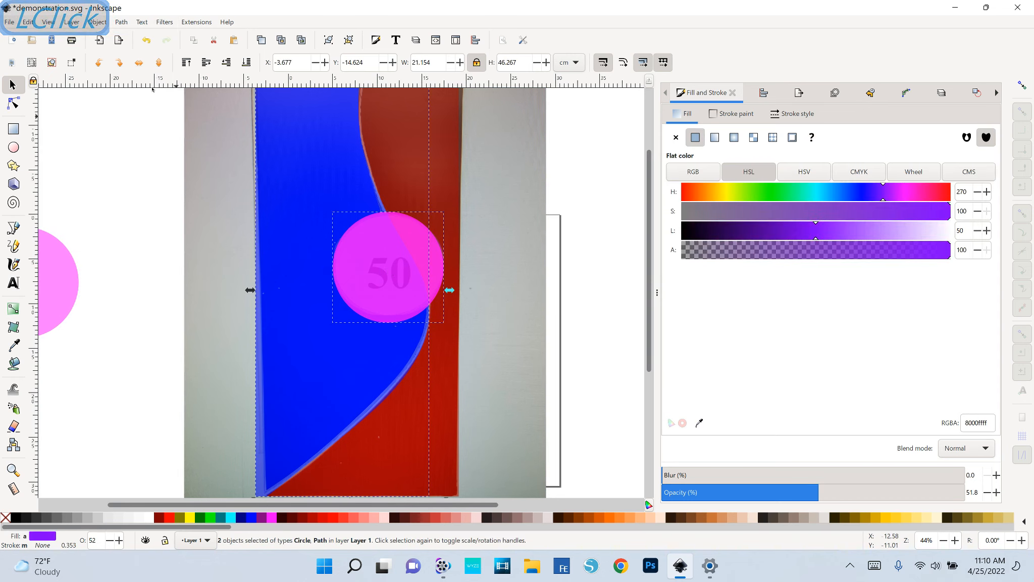
left_click(121, 21)
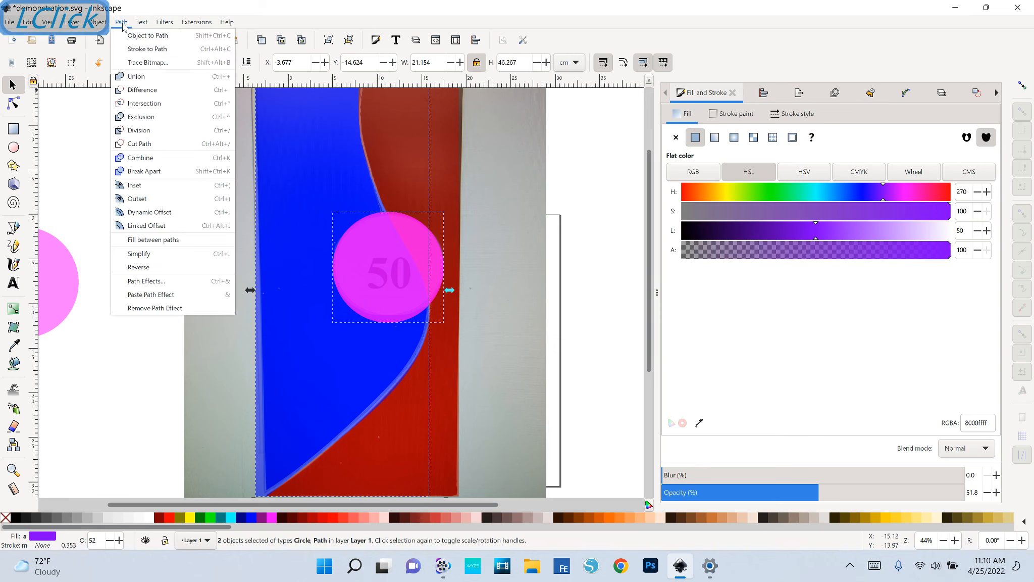
left_click(133, 87)
Move the blue piece and the red piece aside to check their shapes, undoing each move
left_click_drag(273, 160, 114, 164)
key("ctrl+z")
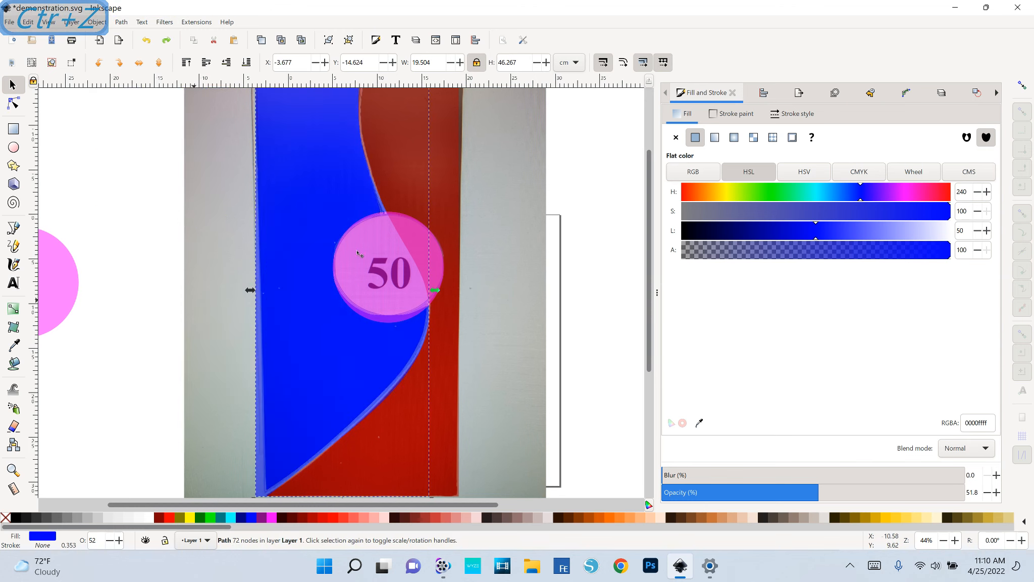
left_click_drag(450, 199, 547, 278)
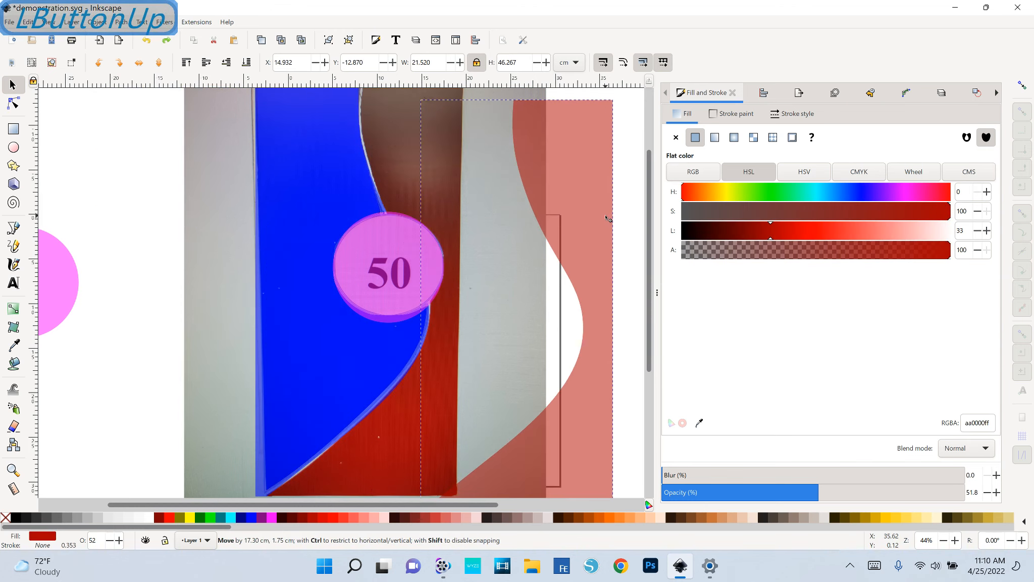
key("ctrl+z")
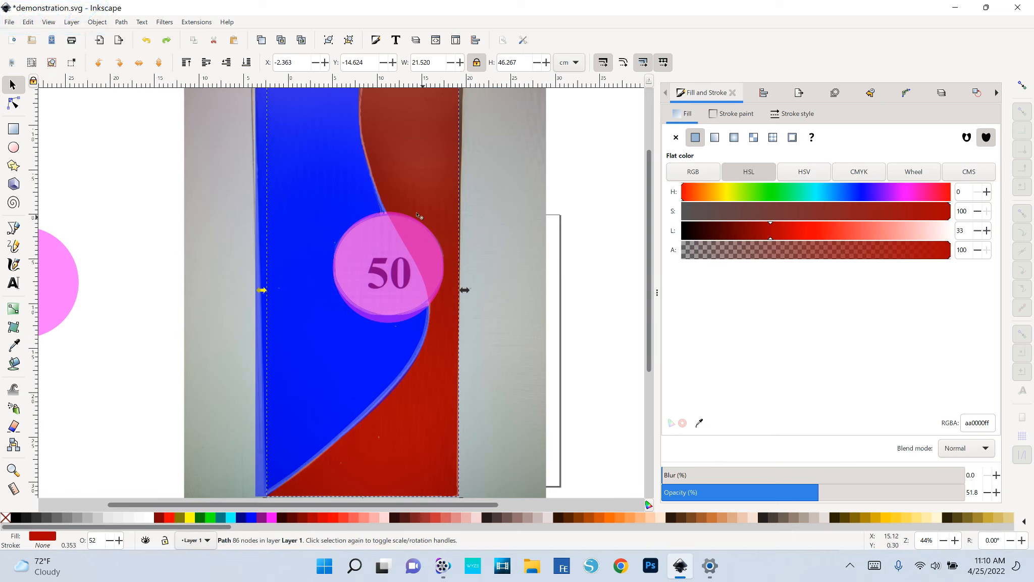
Select the remaining circle over the 50 with the red piece and cut it out using the Difference path operation
left_click(355, 249)
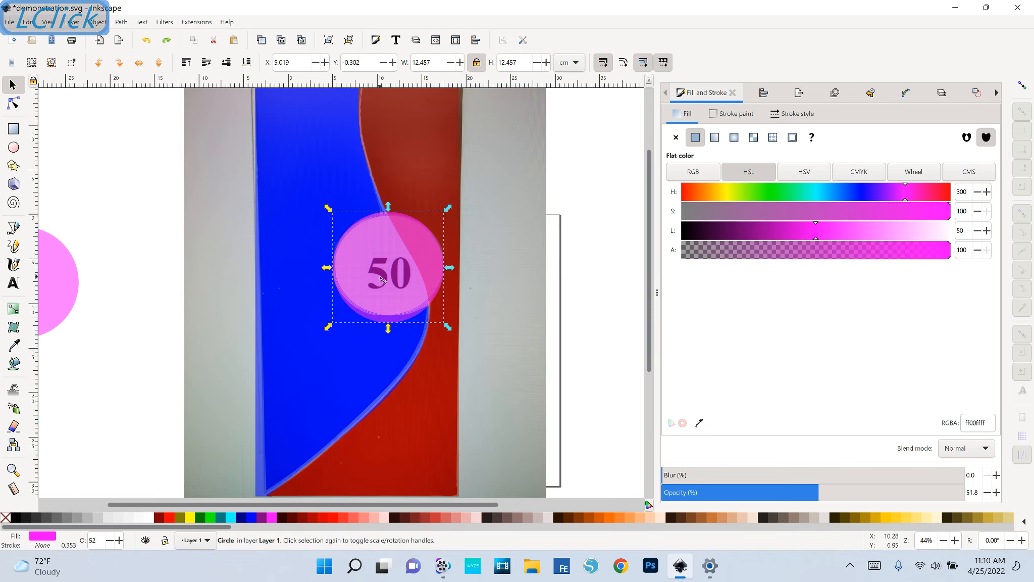
left_click(405, 174, "shift")
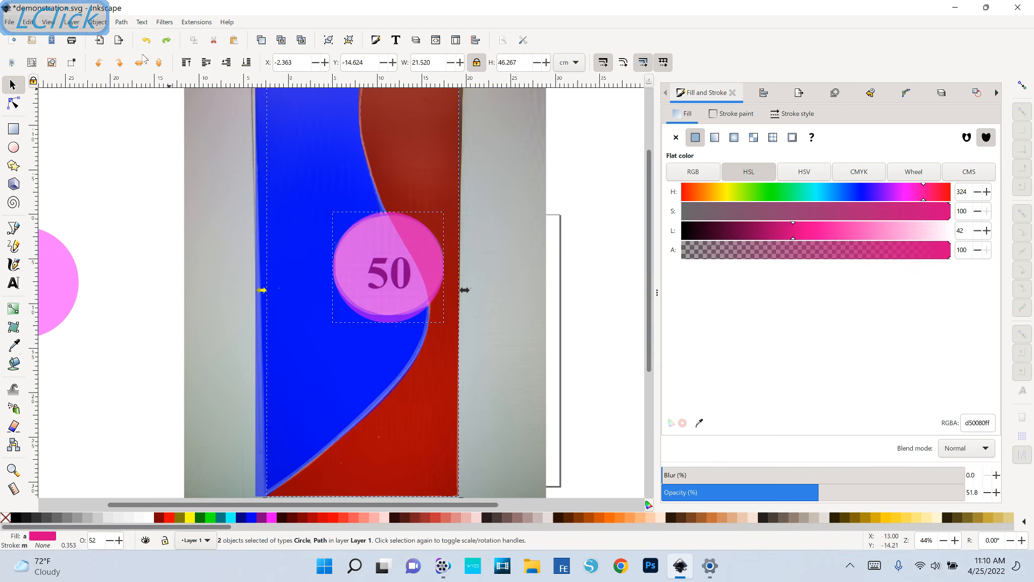
left_click(128, 23)
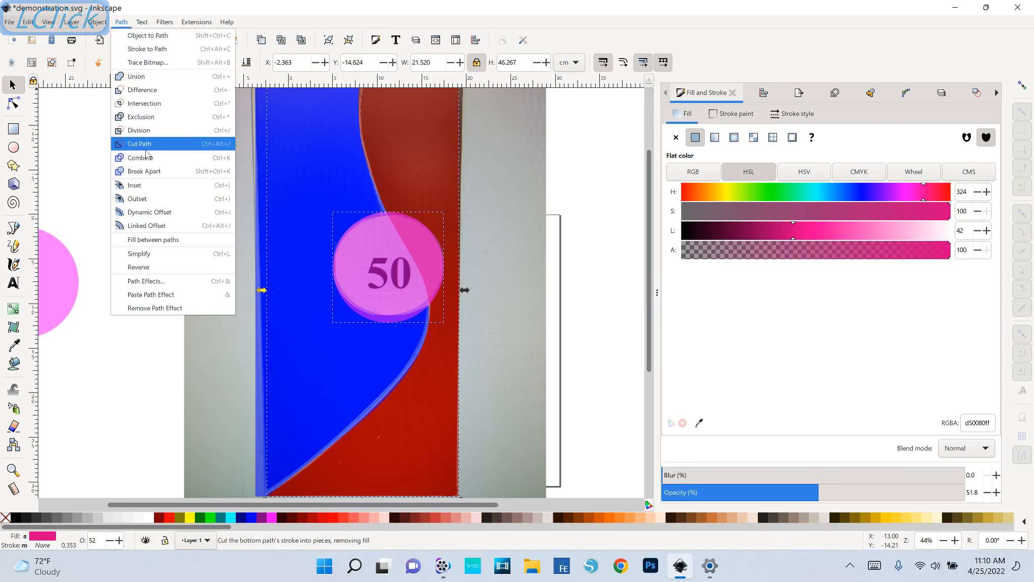
left_click(147, 103)
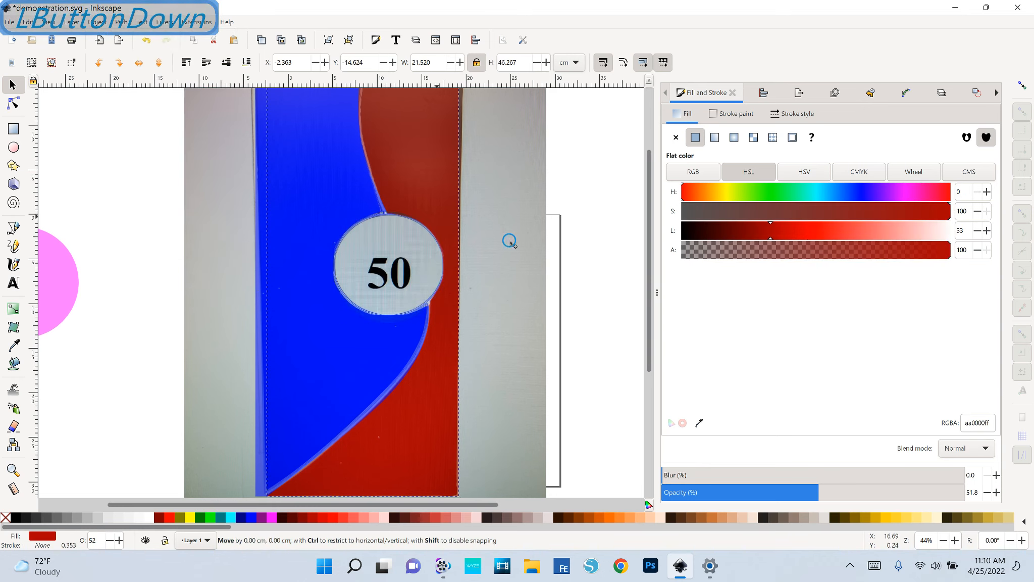
Pull the red and blue pieces apart to check both circular cutouts, and undo the two moves
left_click_drag(510, 237, 606, 237)
left_click_drag(240, 228, 218, 250)
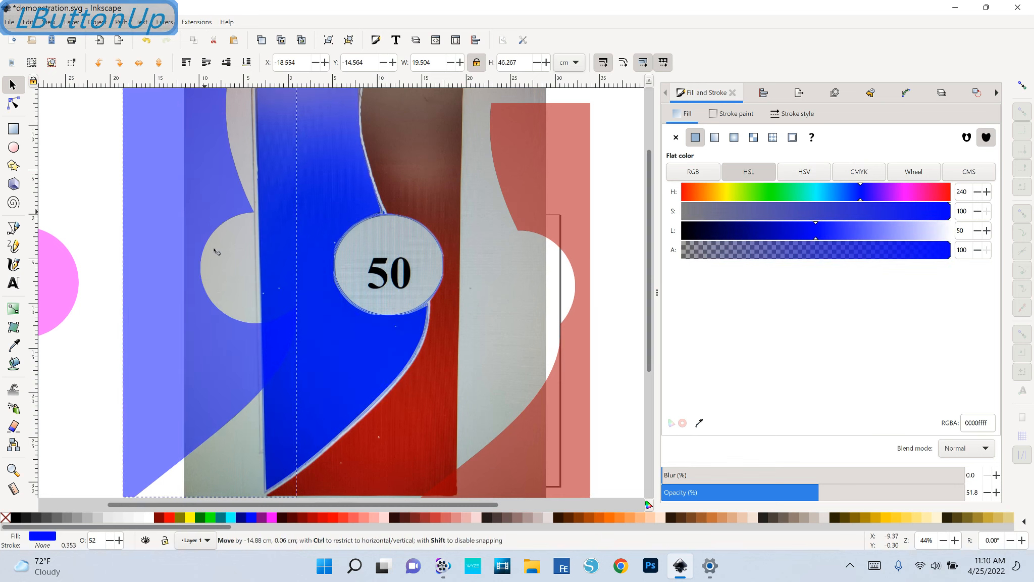
key("ctrl+z")
key("ctrl+z")
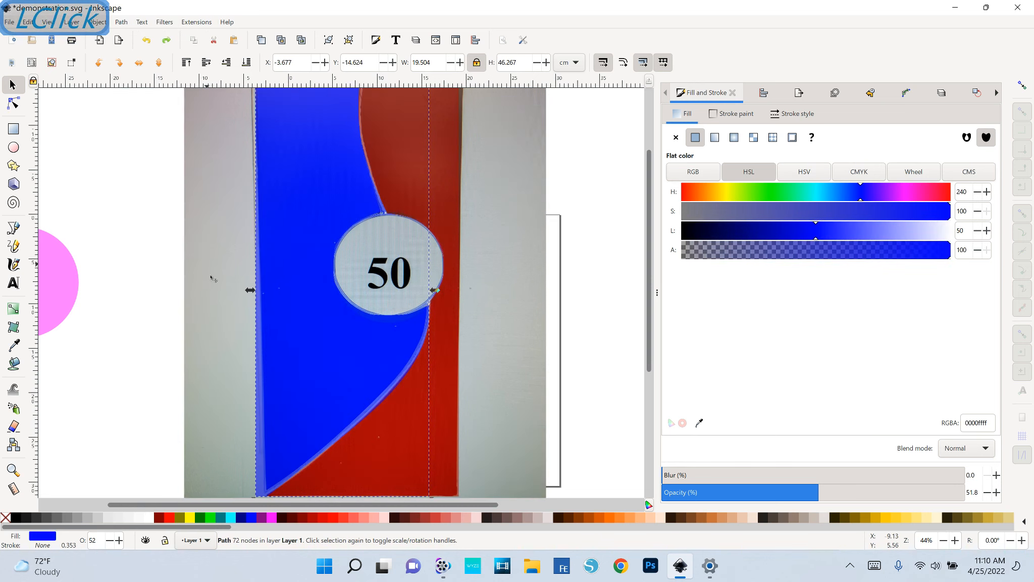
Select the reference photo behind the shapes and delete it
left_click(212, 277)
scroll(376, 326, "down", 1)
key("Delete")
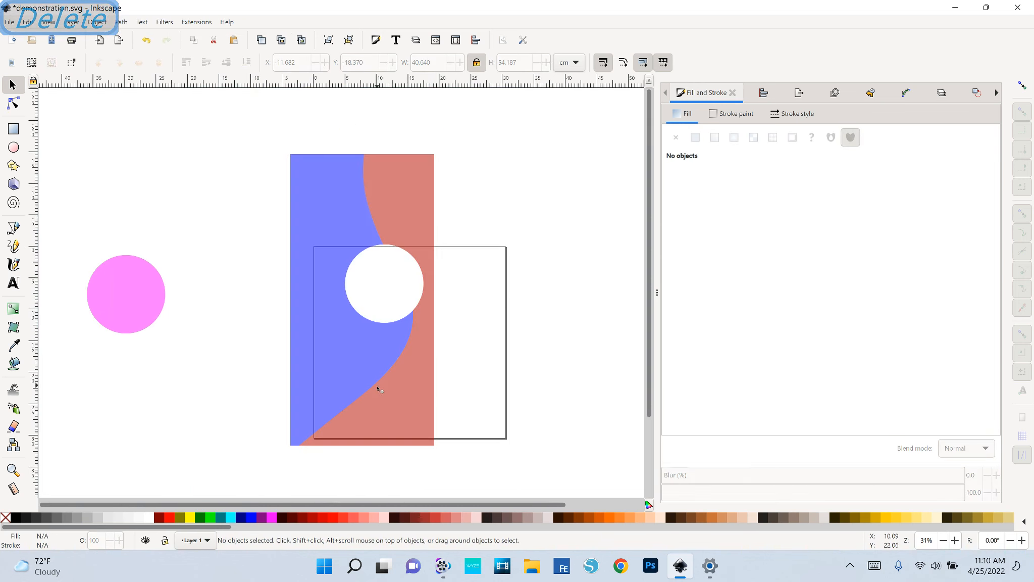
Turn on snapping and move the spare magenta circle into the circular hole between the blue and red pieces
left_click(149, 316)
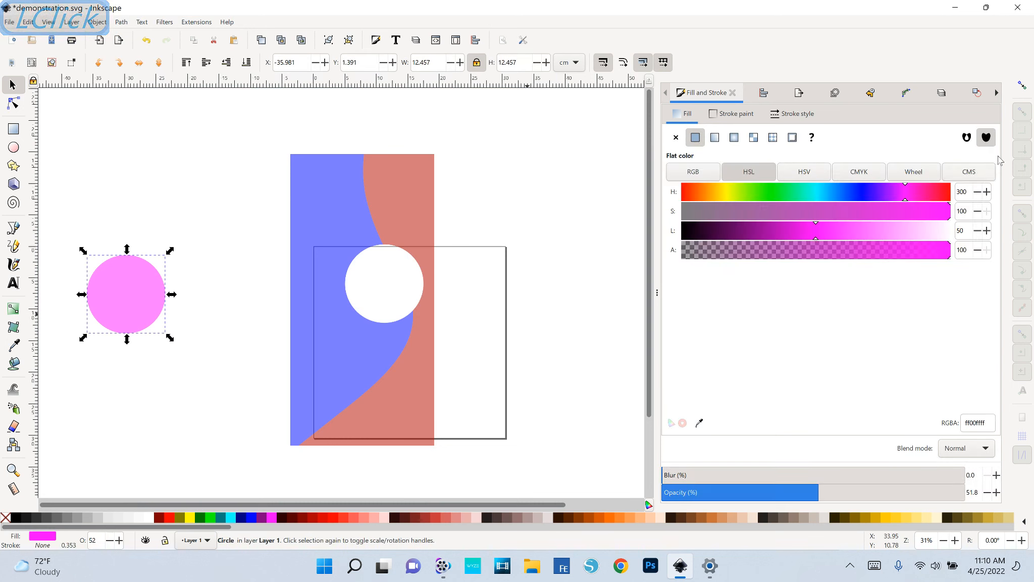
left_click(1024, 88)
left_click(143, 313)
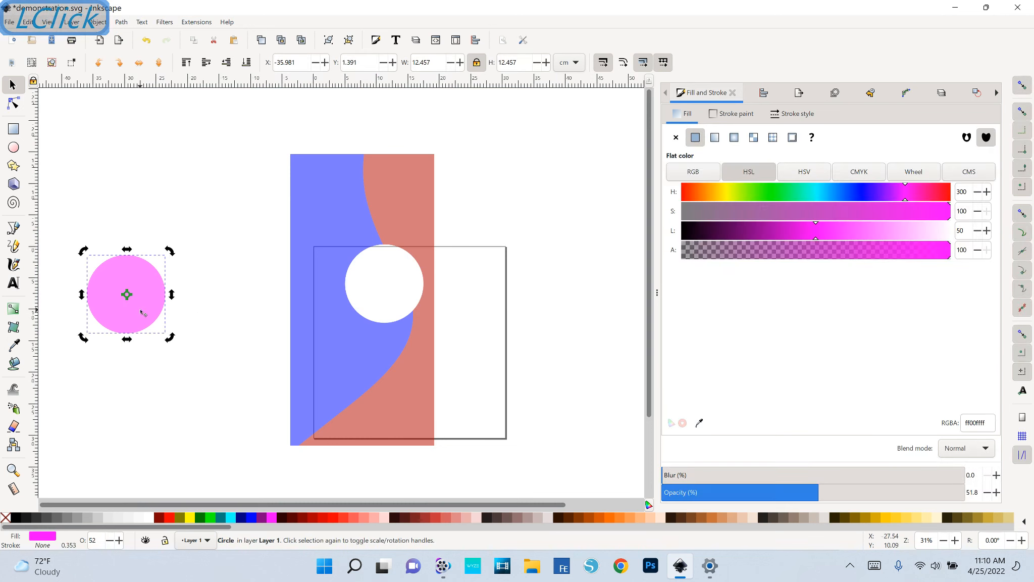
left_click_drag(112, 300, 374, 271)
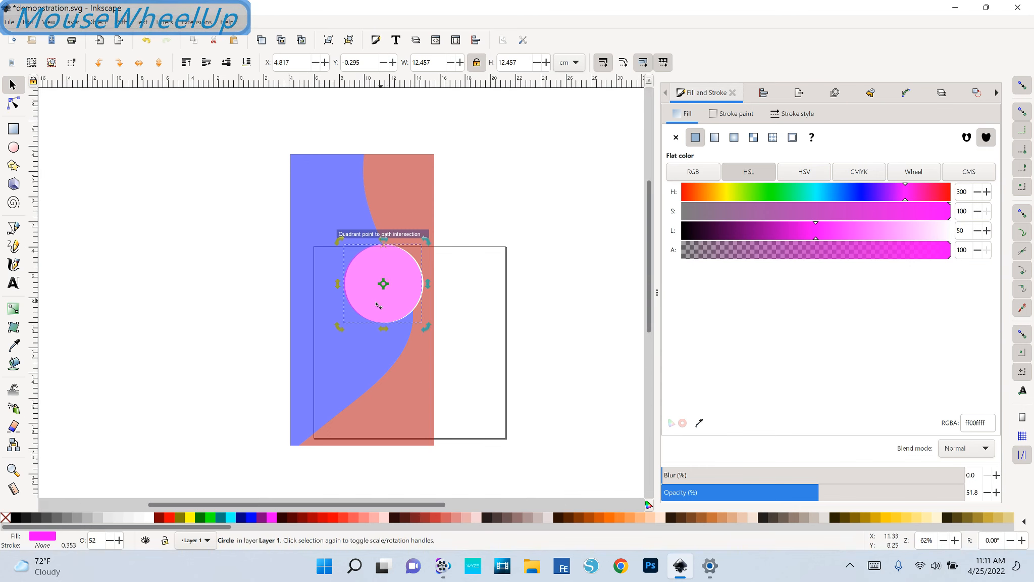
Fill the circle with light grey (#E6E6E6) and snap it exactly into the hole
scroll(383, 281, "up", 4)
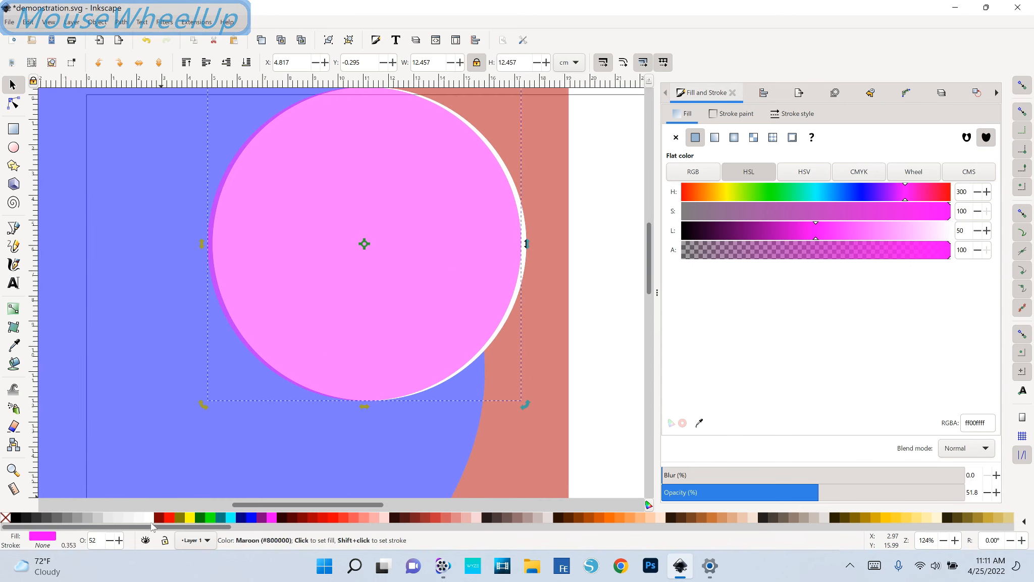
left_click(107, 518)
left_click_drag(422, 231, 430, 231)
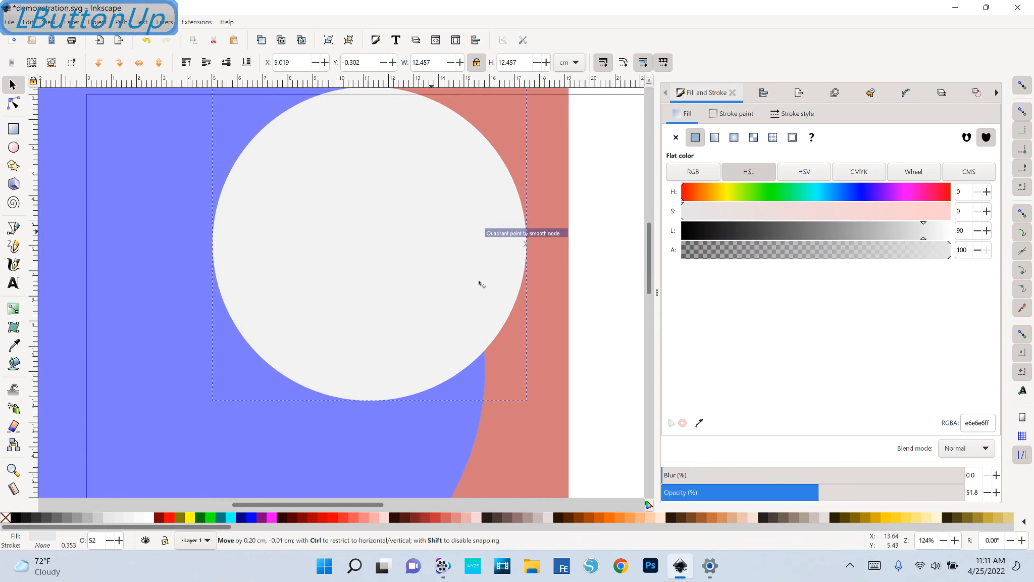
Move the red piece away from the design to check its cutout, and undo the move
scroll(481, 282, "down", 8)
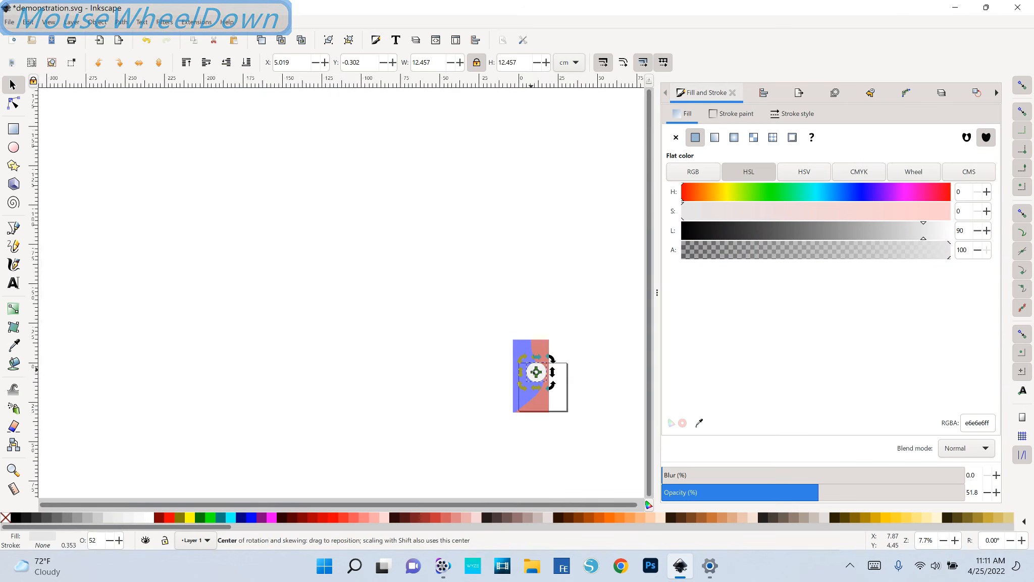
scroll(533, 370, "up", 3)
key("space")
left_click_drag(565, 415, 401, 319)
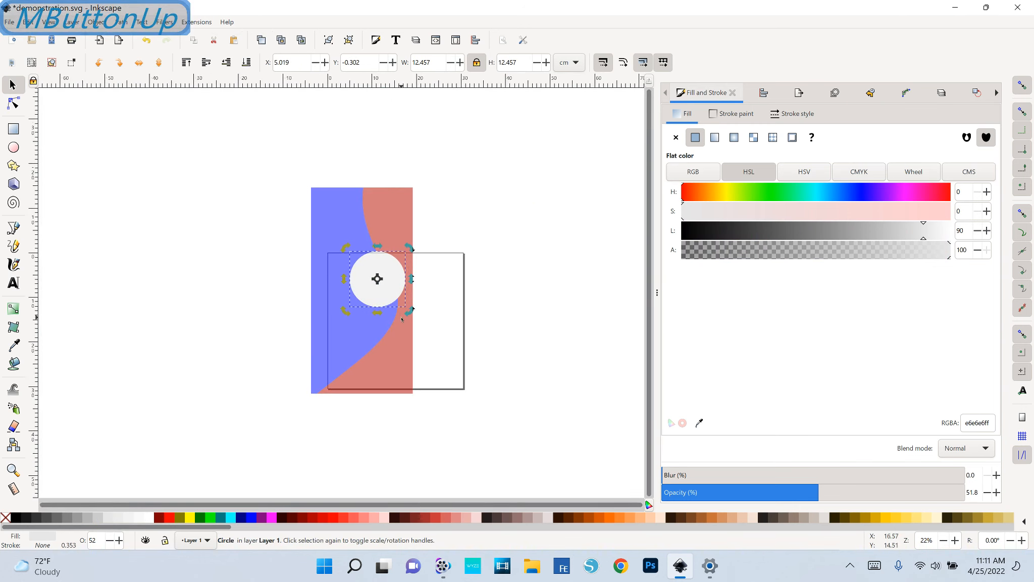
left_click(409, 230)
left_click_drag(409, 230, 530, 234)
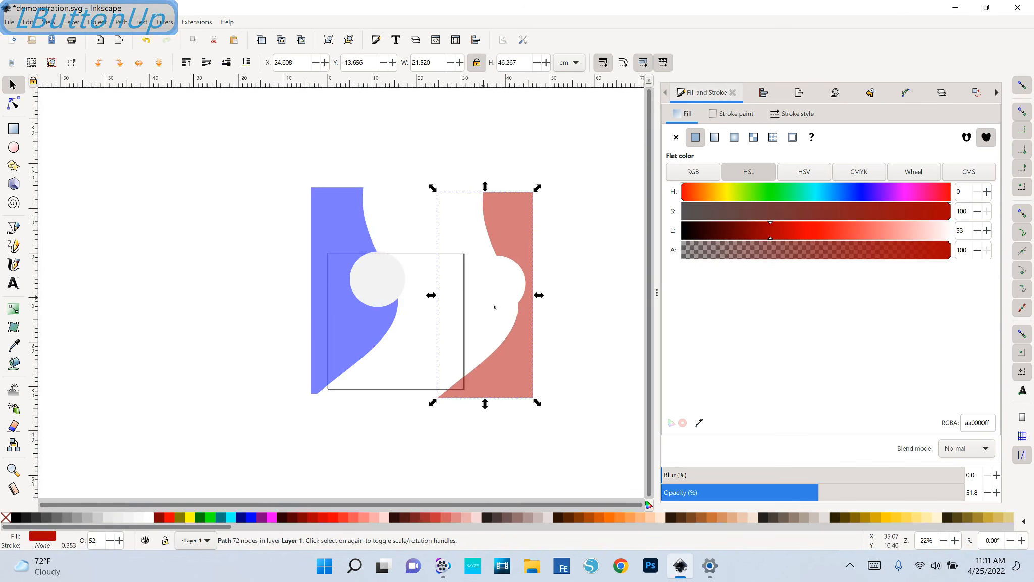
key("ctrl+z")
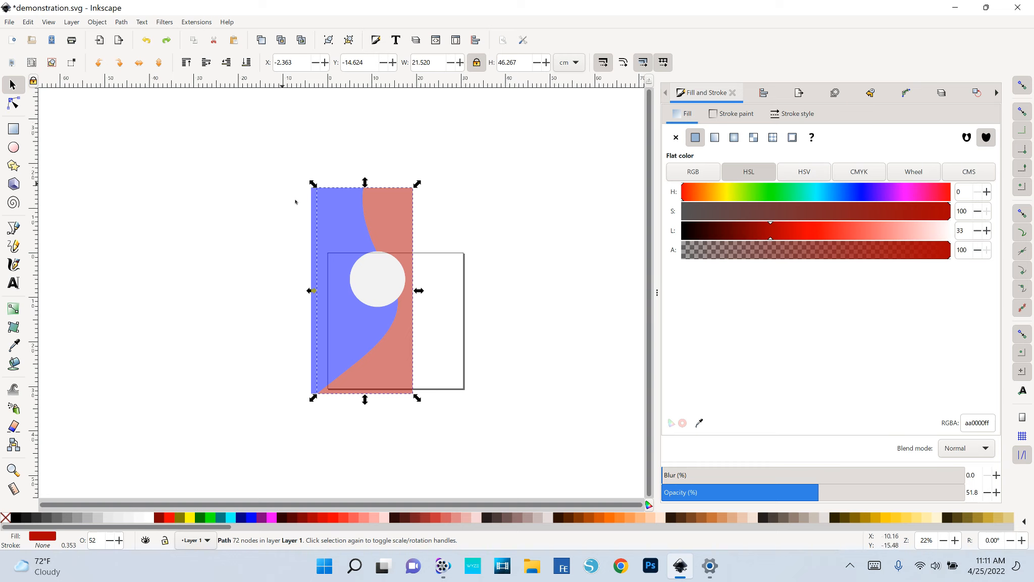
Select the blue piece, the red piece and the circle, and resize the page to the selection
left_click_drag(297, 214, 518, 486)
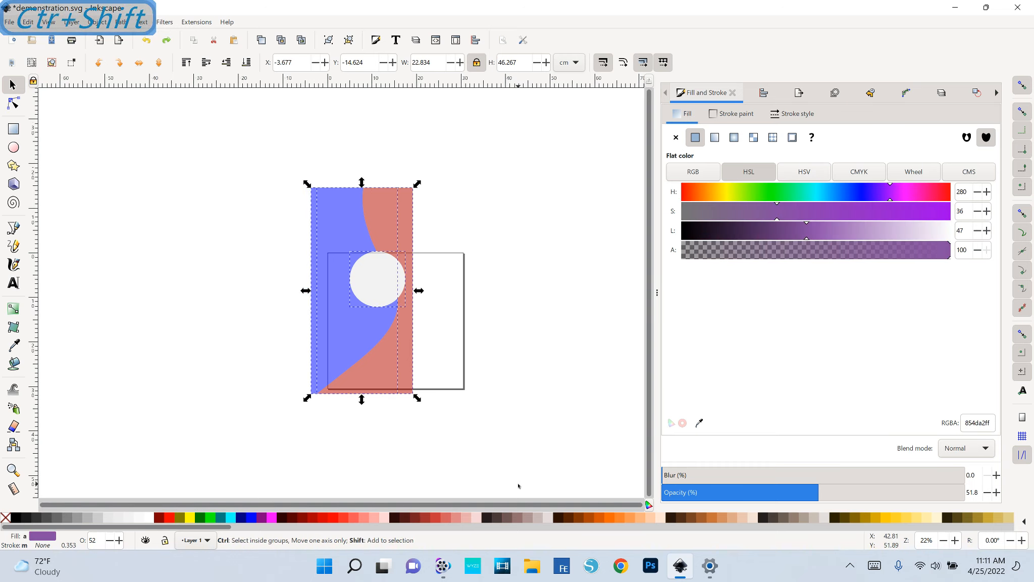
key("ctrl+shift+r")
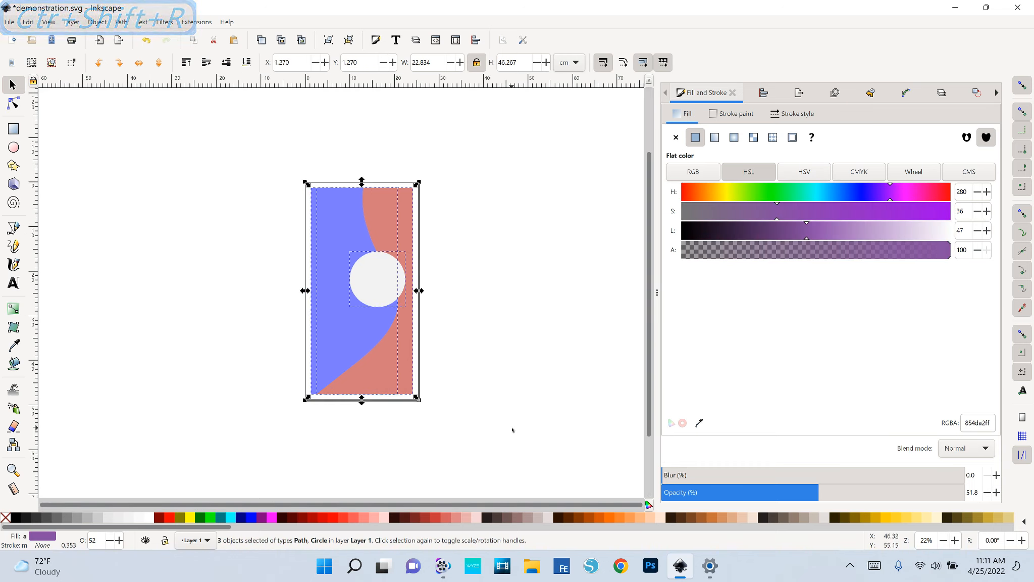